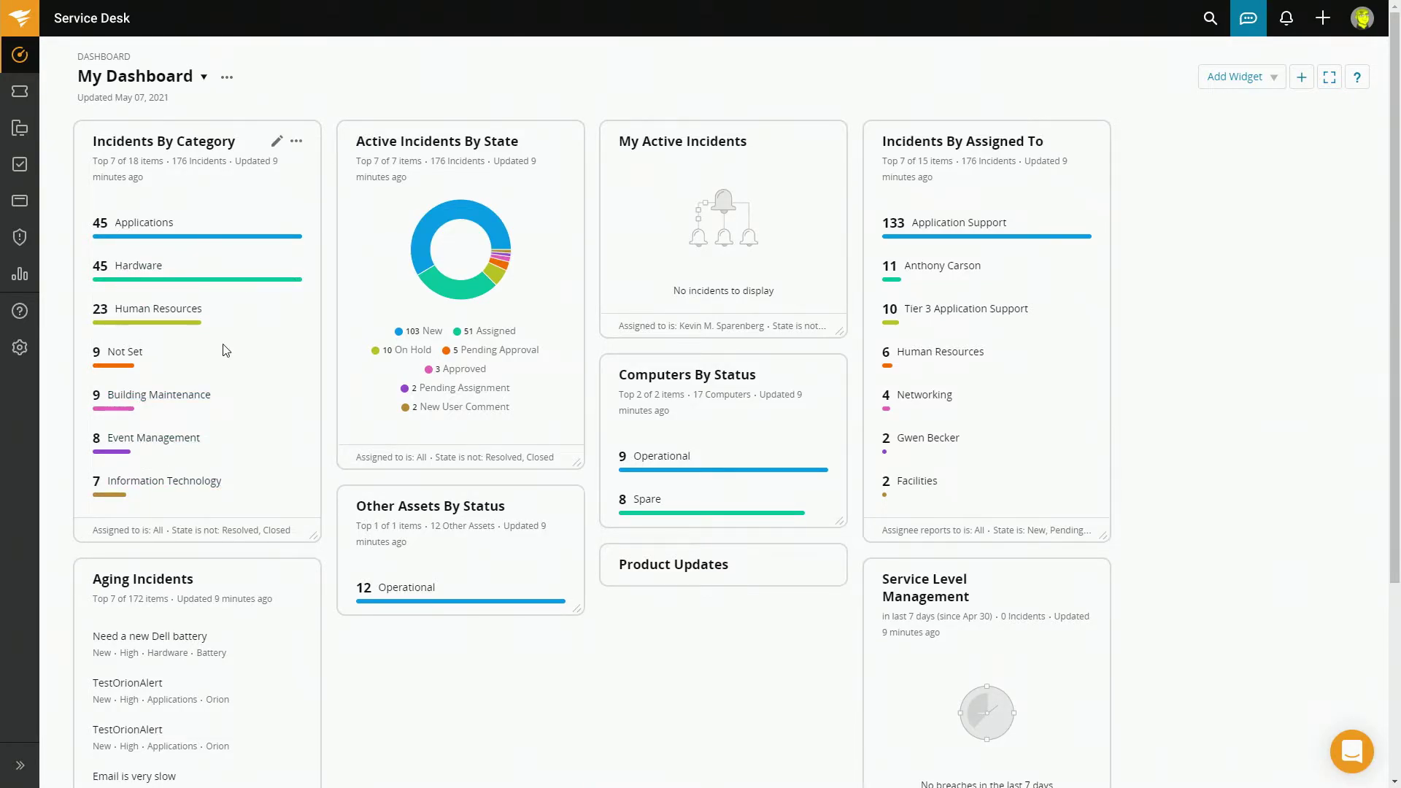
Filter the Incidents By Category widget to Category equals Applications, leaving 45 incidents.
{"action": "left_click", "coordinate": [278, 143]}
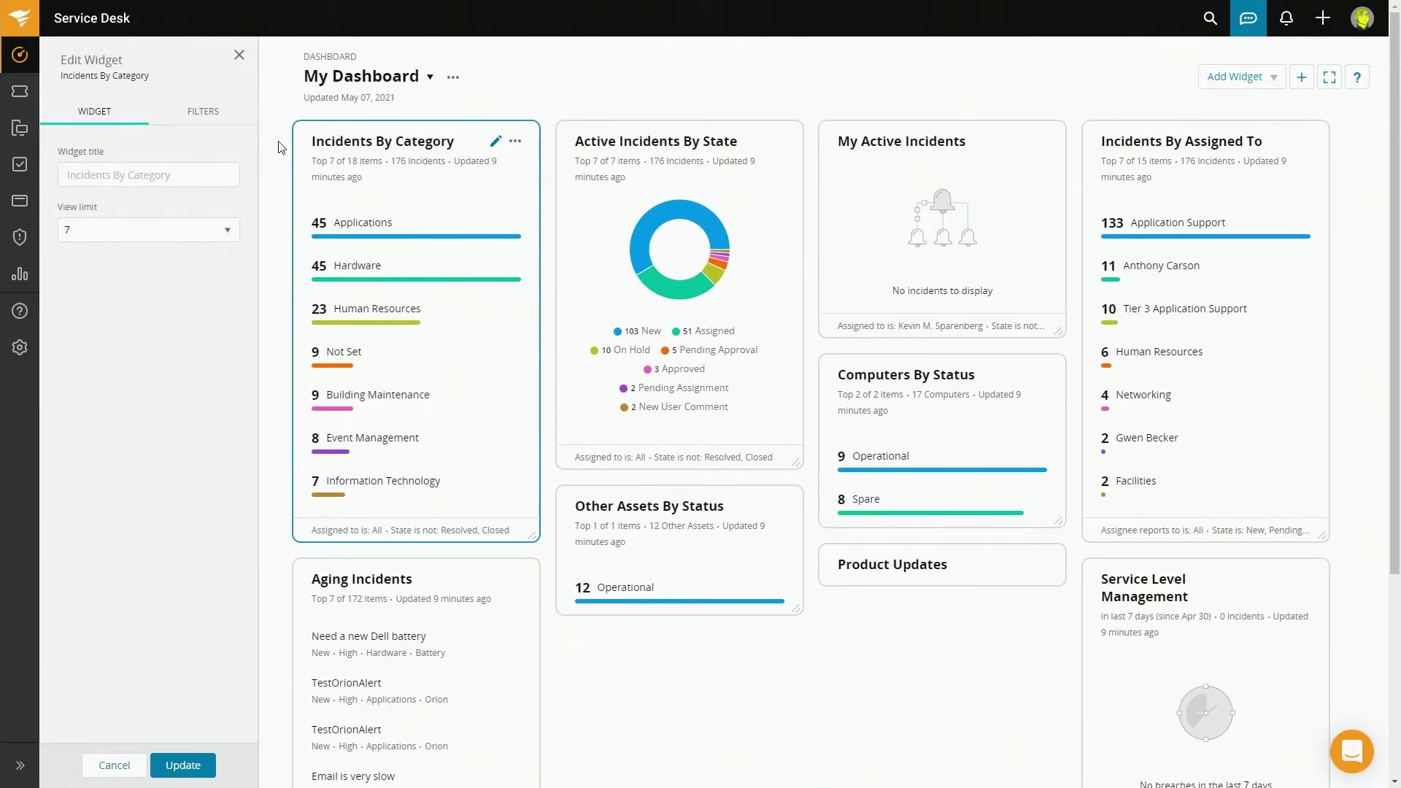
{"action": "left_click", "coordinate": [198, 115]}
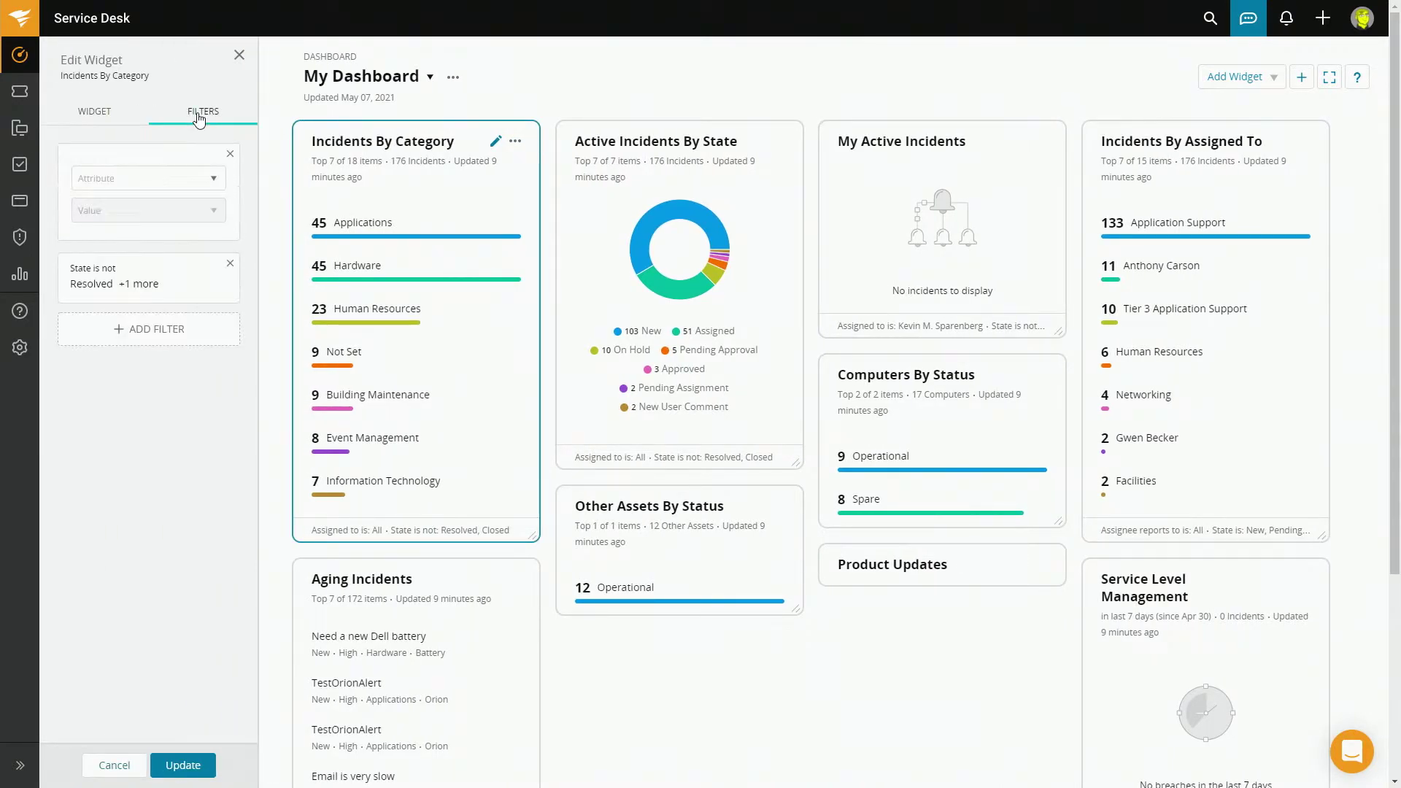
{"action": "left_click", "coordinate": [204, 185]}
{"action": "scroll", "coordinate": [196, 257], "scroll_direction": "up", "scroll_amount": 5}
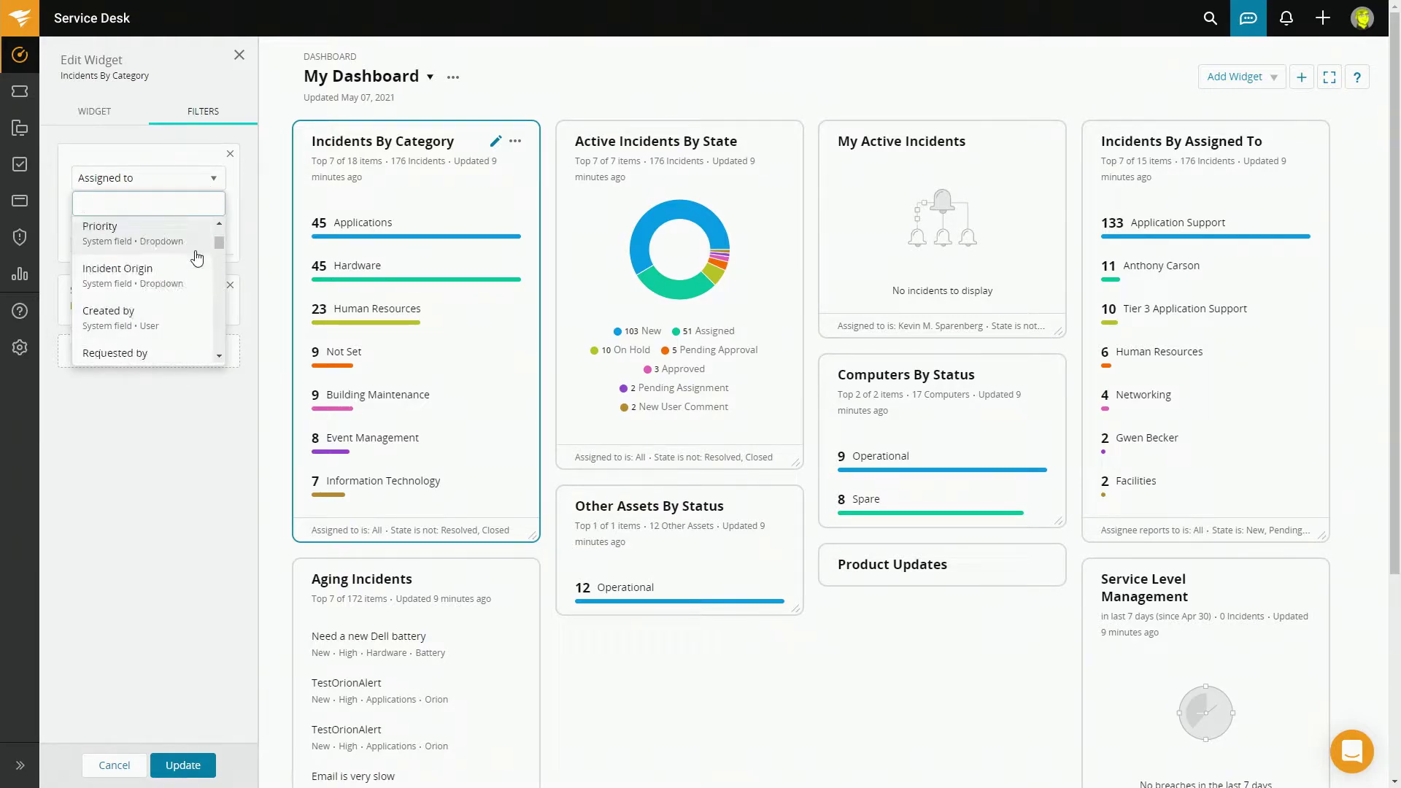
{"action": "left_click", "coordinate": [184, 276]}
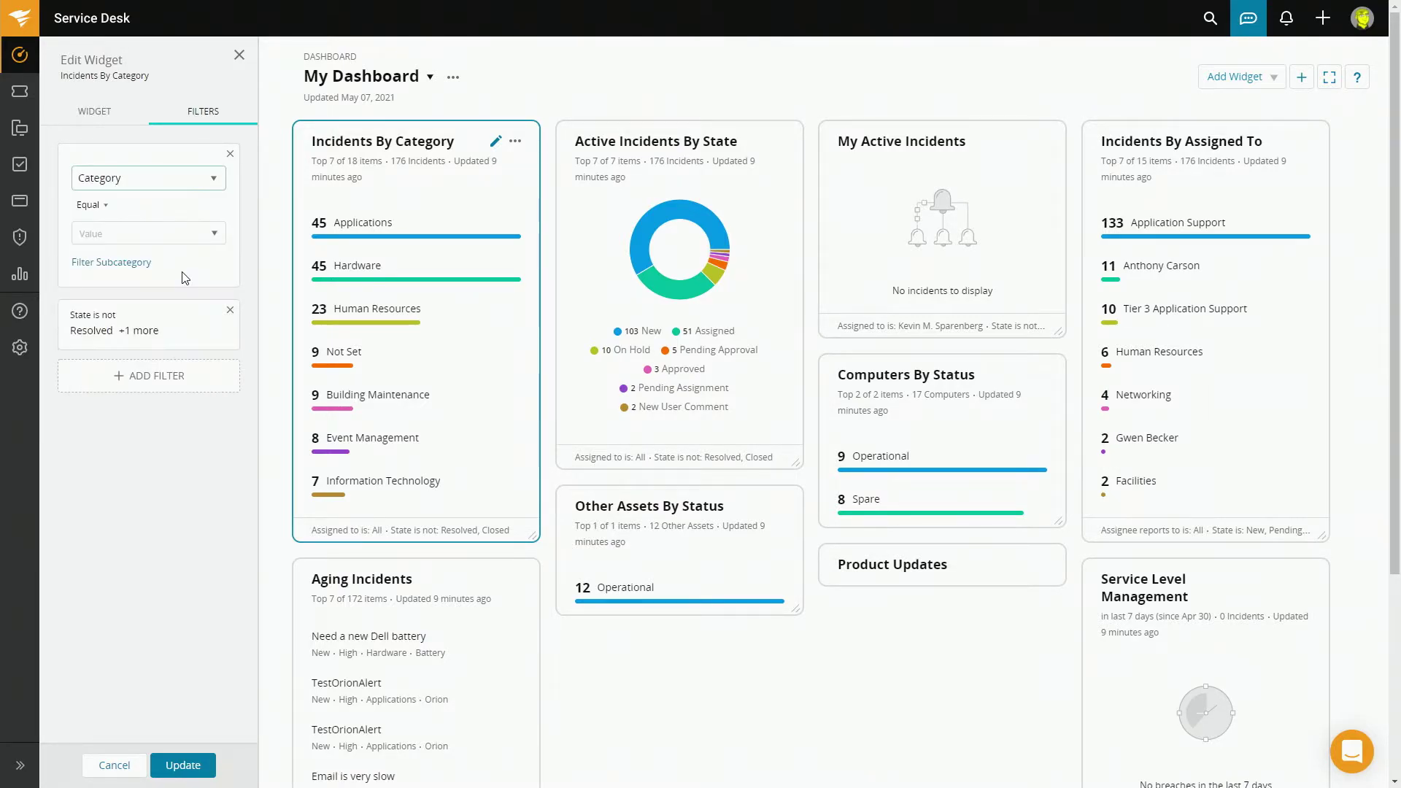
{"action": "left_click", "coordinate": [206, 234]}
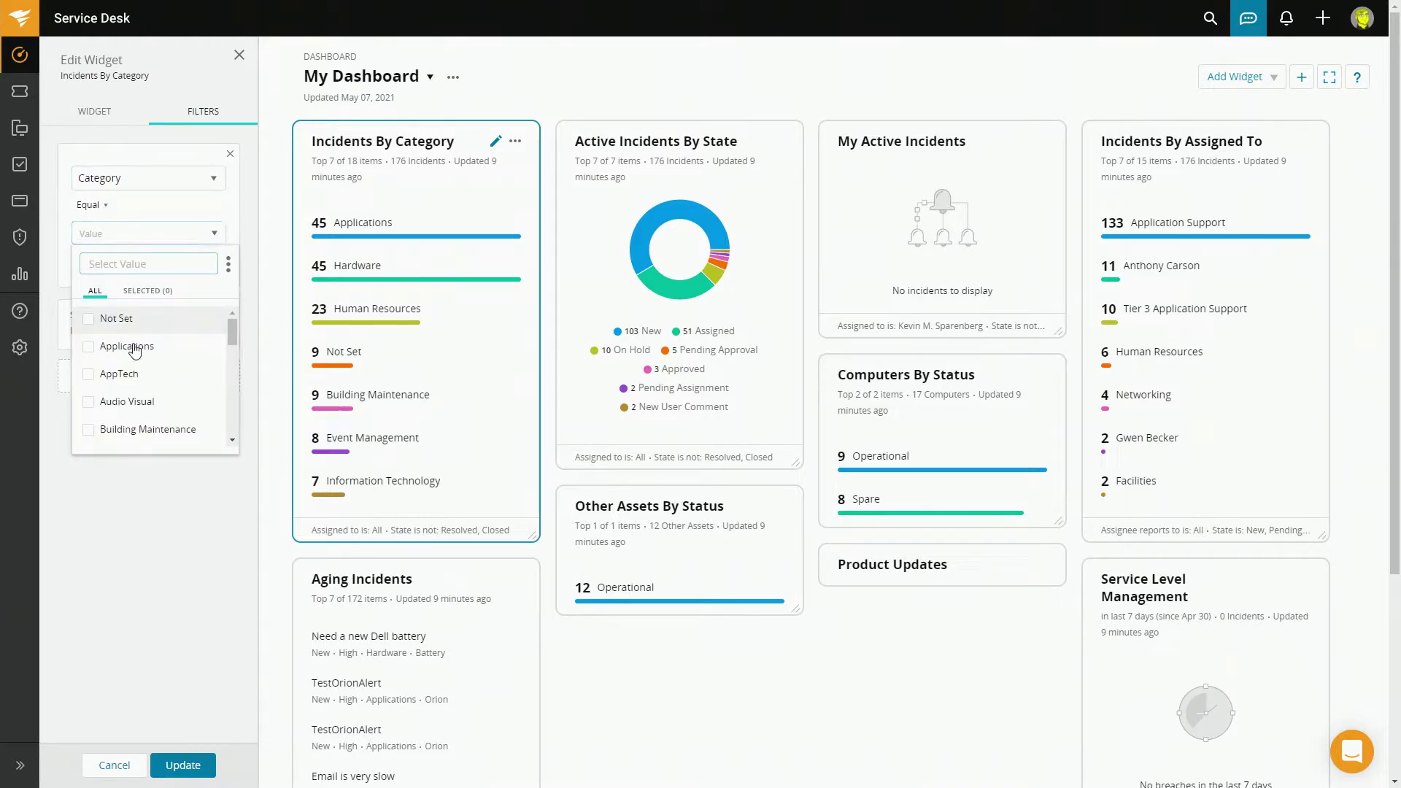
{"action": "left_click", "coordinate": [88, 347]}
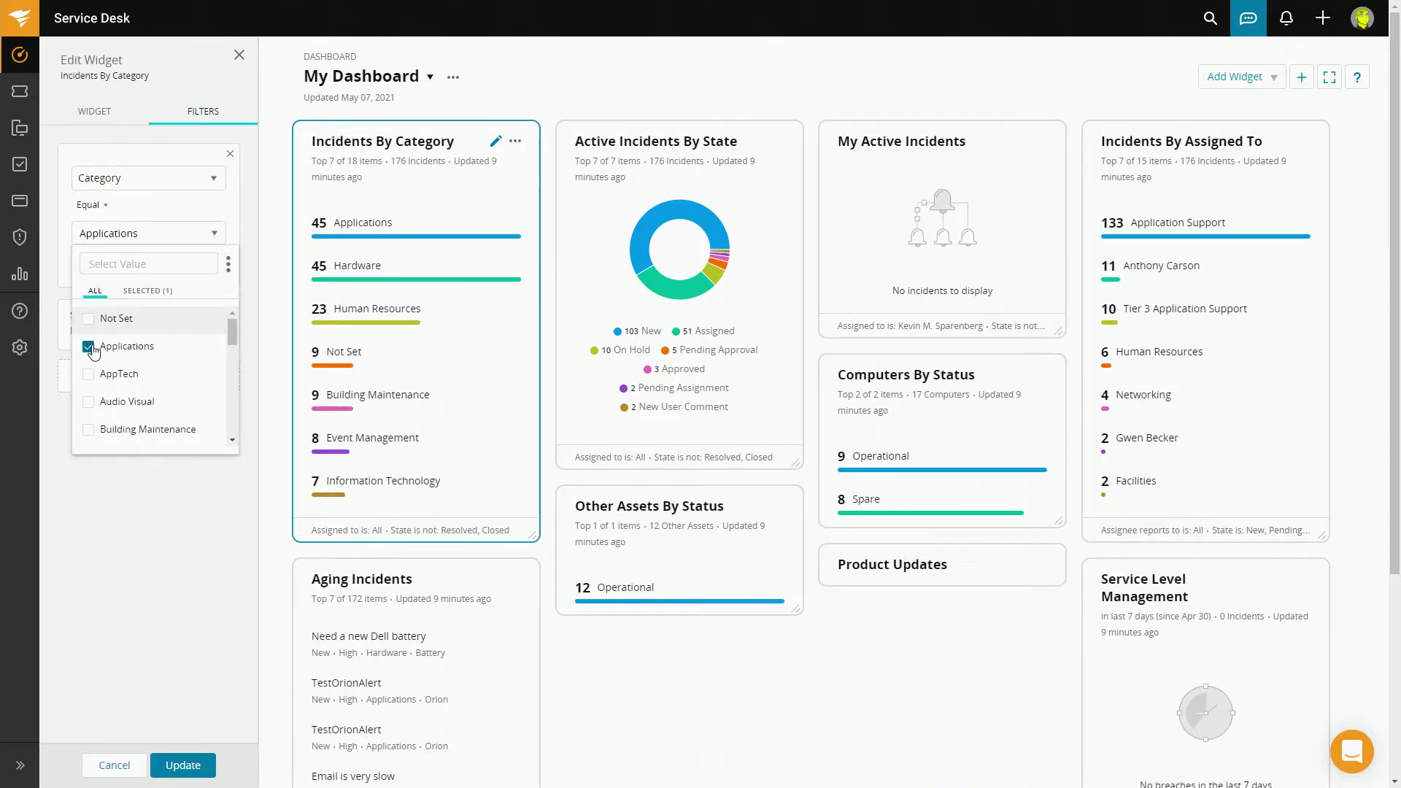
{"action": "left_click", "coordinate": [124, 544]}
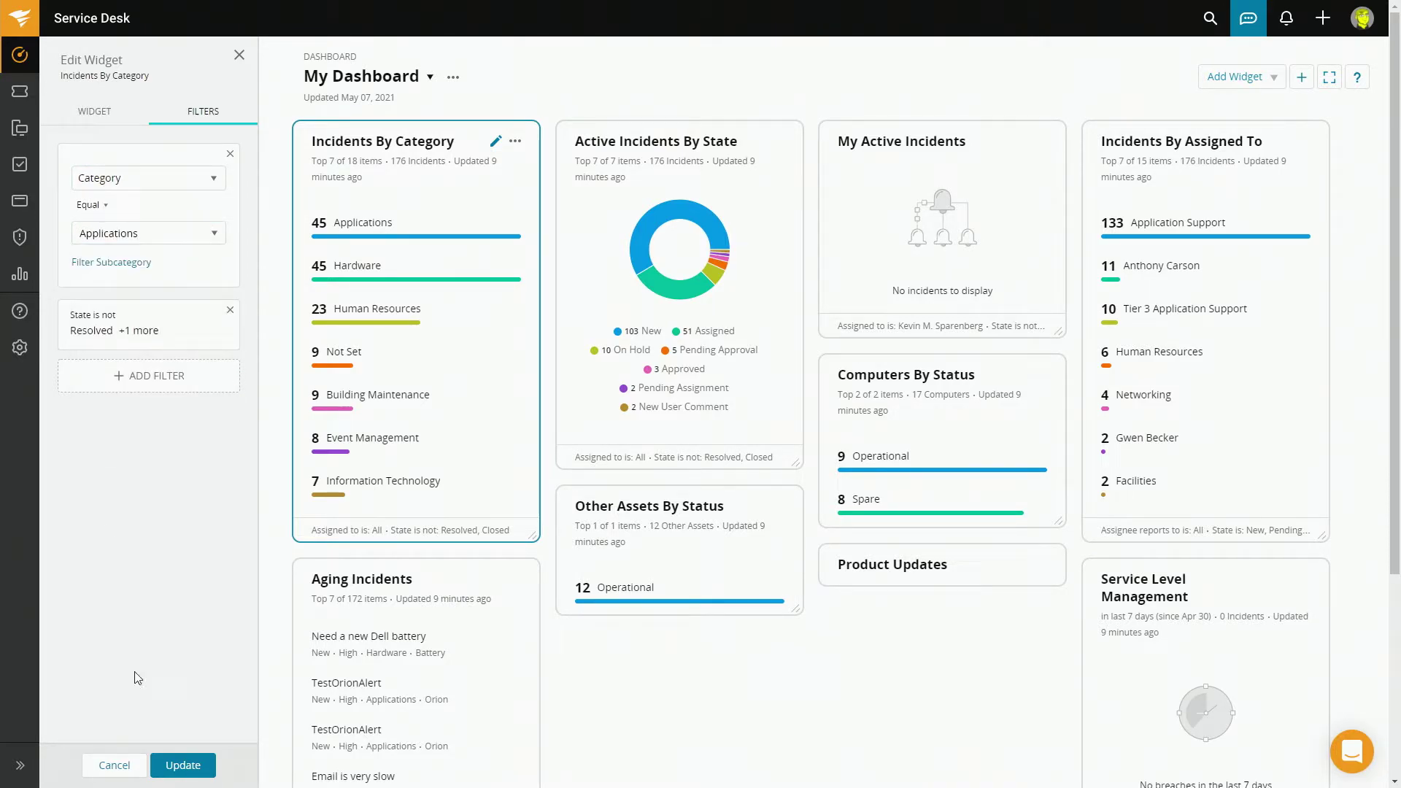
{"action": "left_click", "coordinate": [183, 770]}
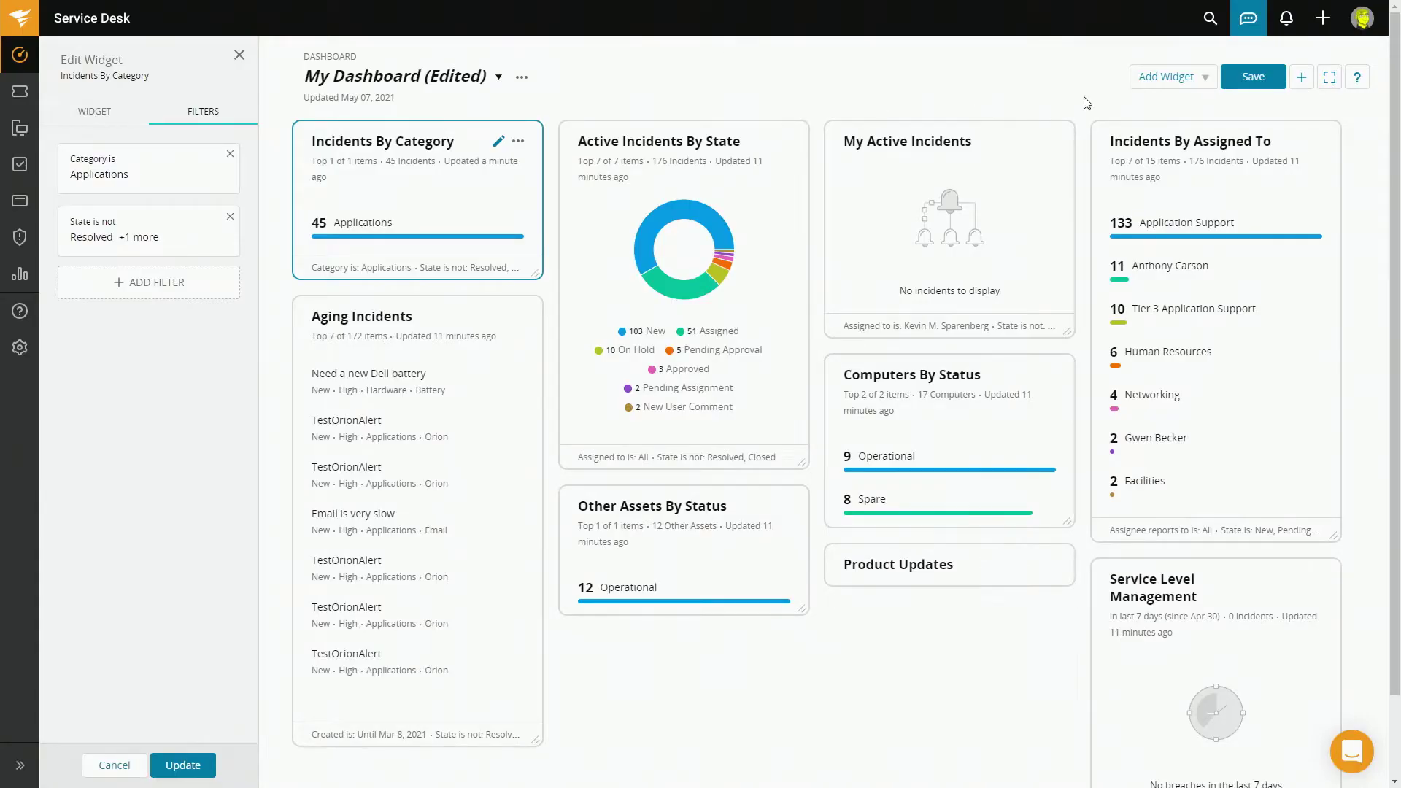
Open the Add Widget dropdown listing Service Statistics metrics and the blank widget option.
{"action": "left_click", "coordinate": [1204, 78]}
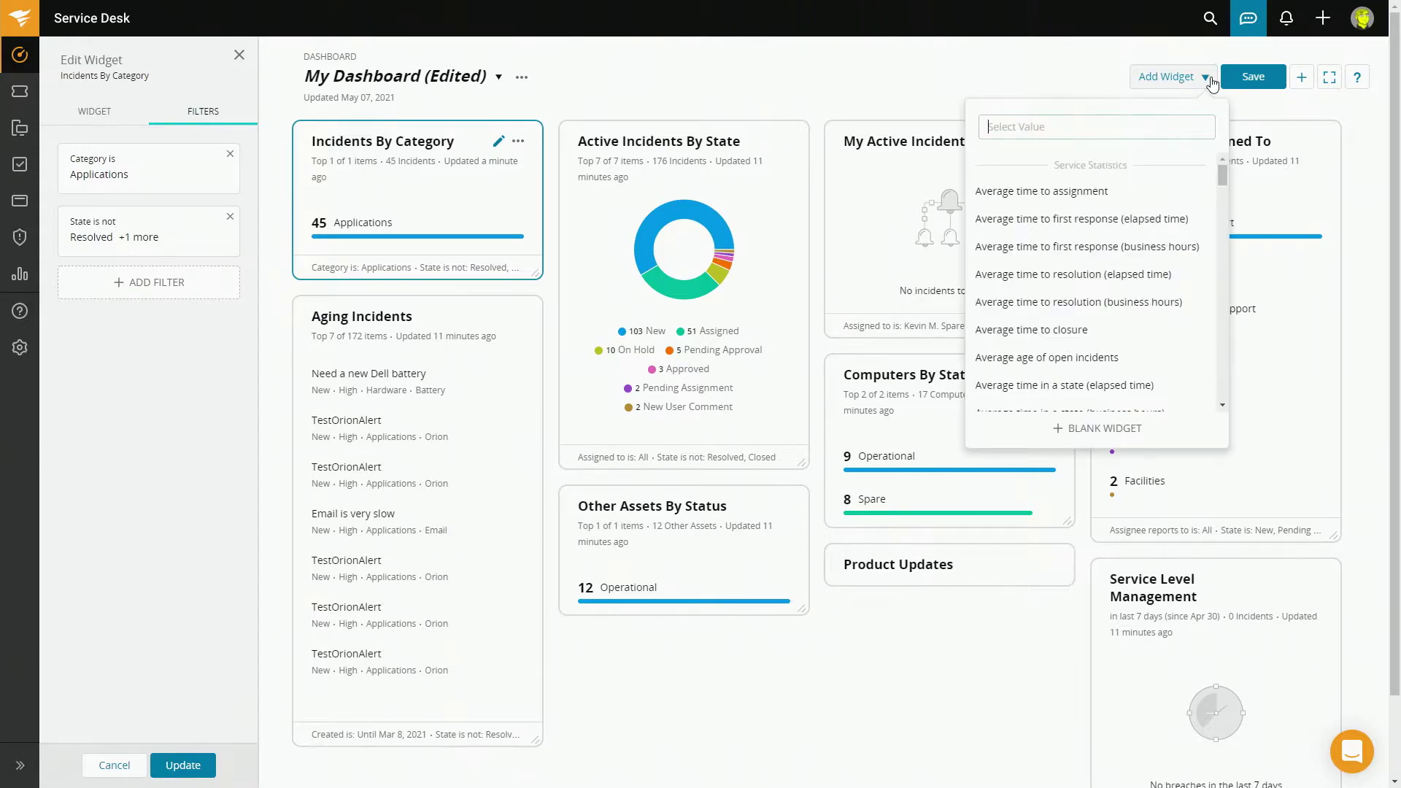
Create a blank Incidents List widget grouped by 'Did you restart?' as a pie chart (461 No, 13 Yes).
{"action": "left_click", "coordinate": [1099, 432]}
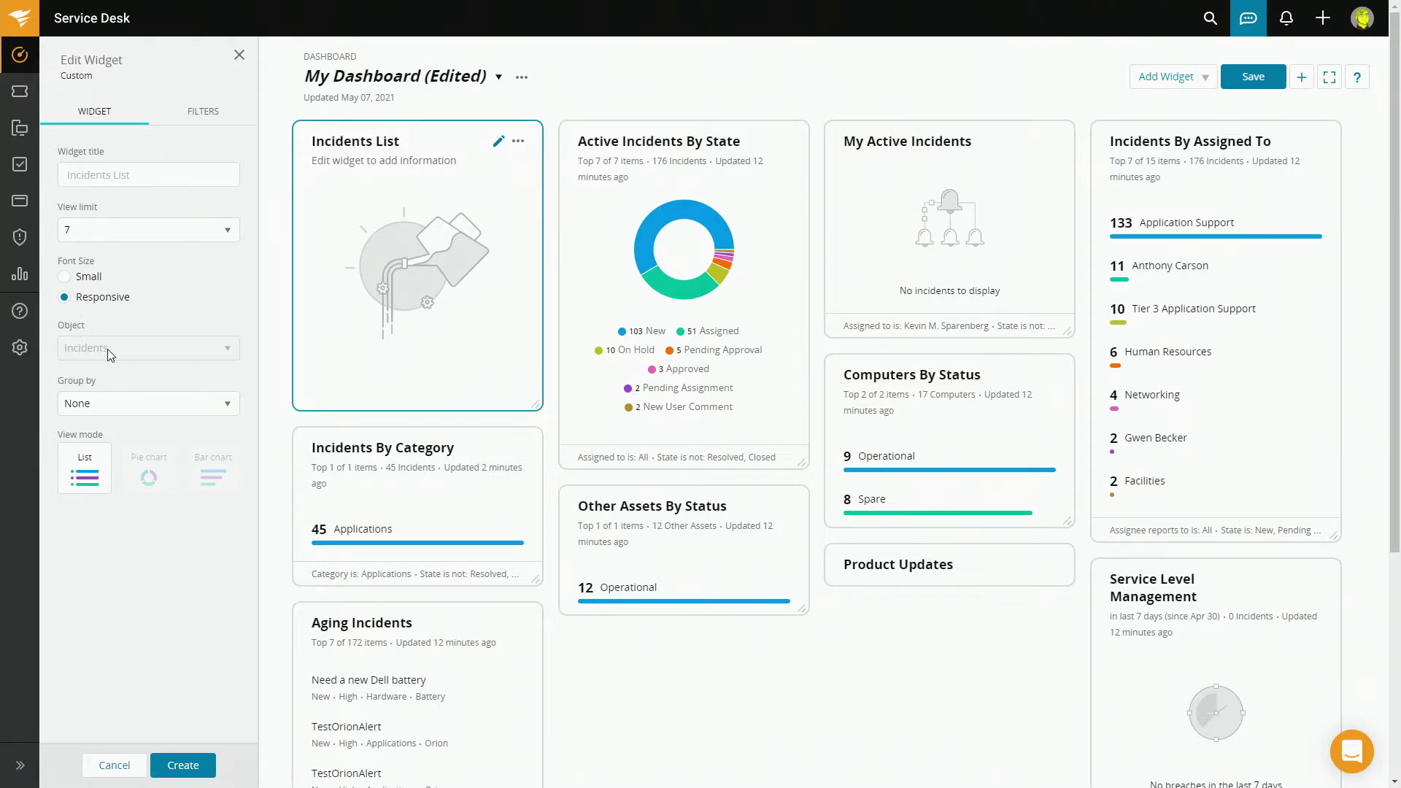
{"action": "left_click", "coordinate": [115, 409]}
{"action": "scroll", "coordinate": [134, 490], "scroll_direction": "down", "scroll_amount": 5}
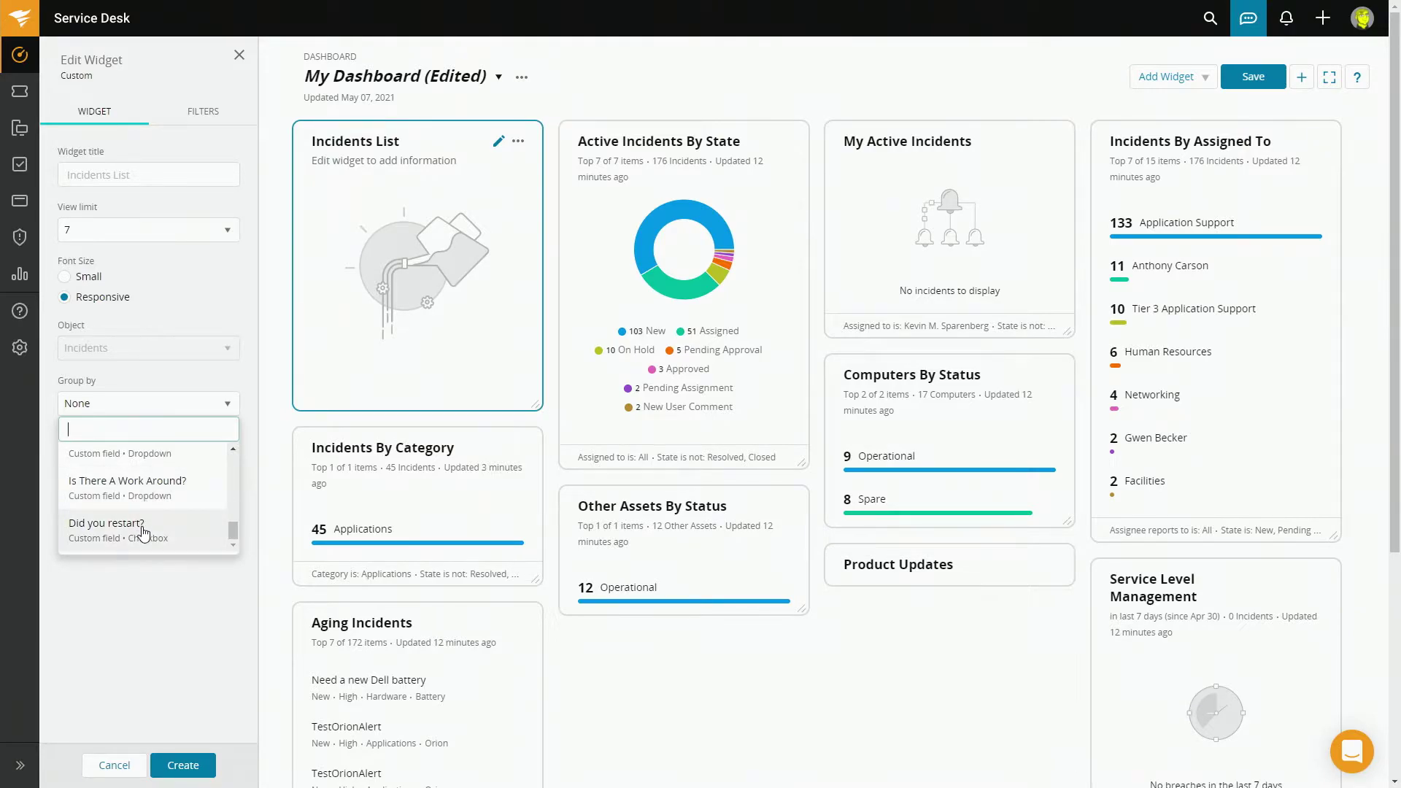
{"action": "left_click", "coordinate": [143, 532]}
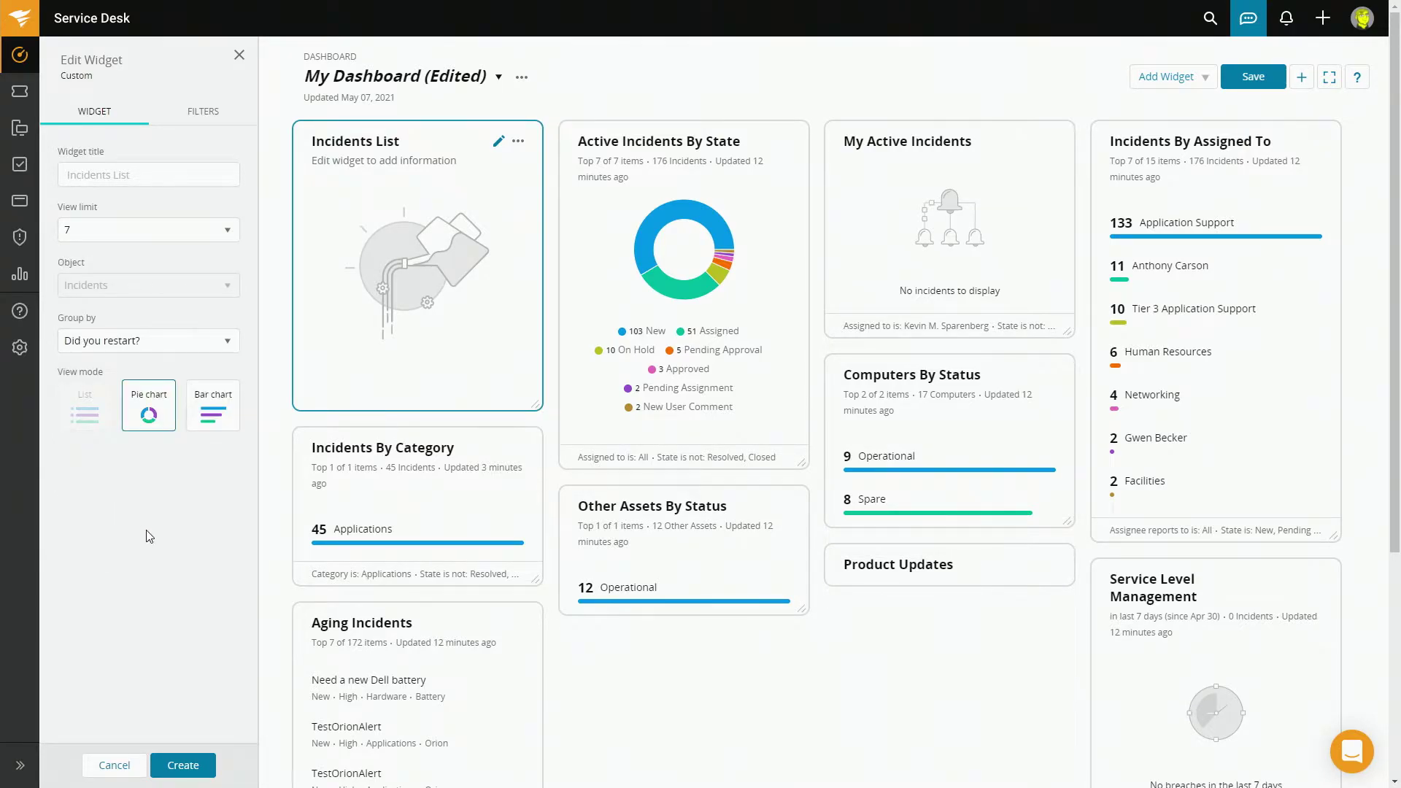
{"action": "left_click", "coordinate": [199, 764]}
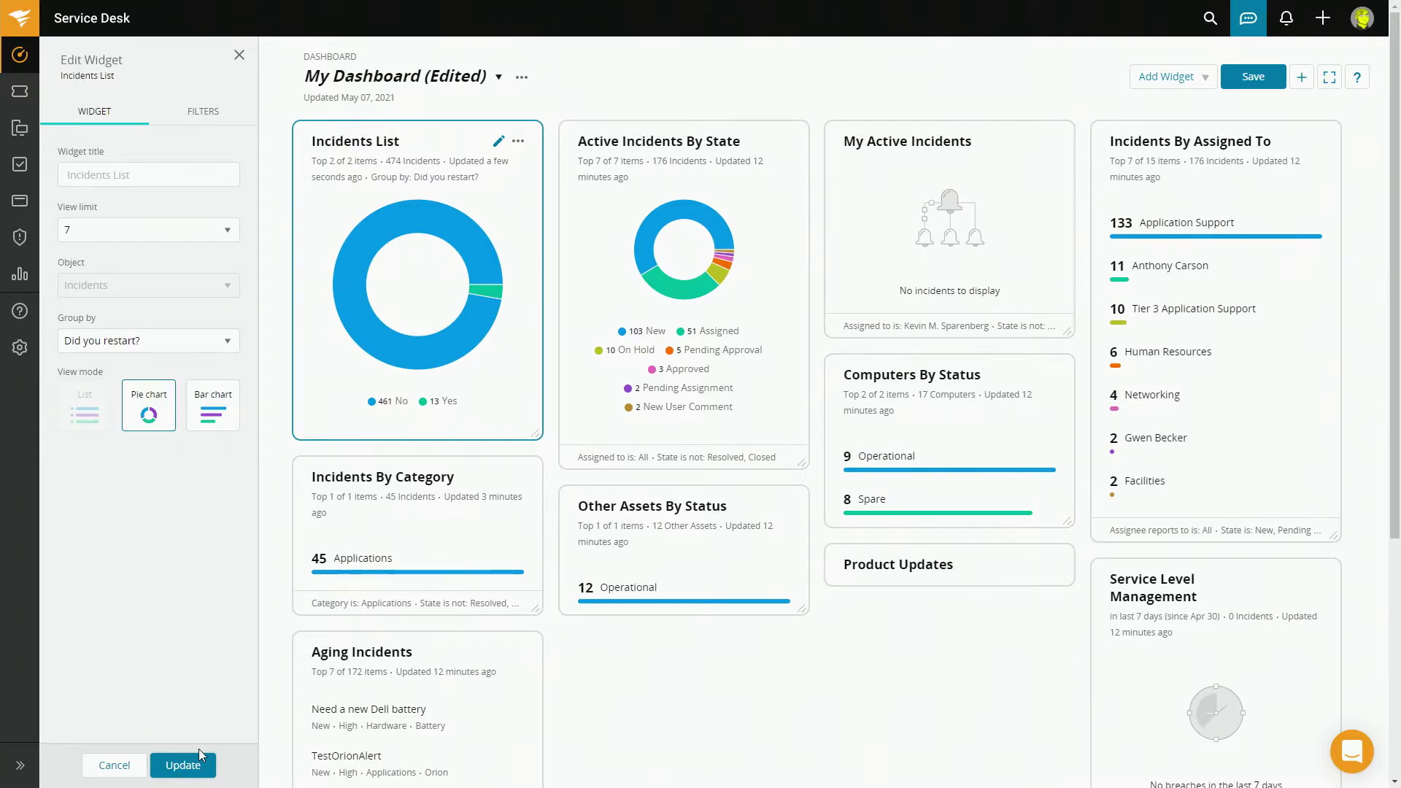
Filter the new Incidents List pie chart to Category equals Applications, leaving 89 incidents.
{"action": "left_click", "coordinate": [204, 113]}
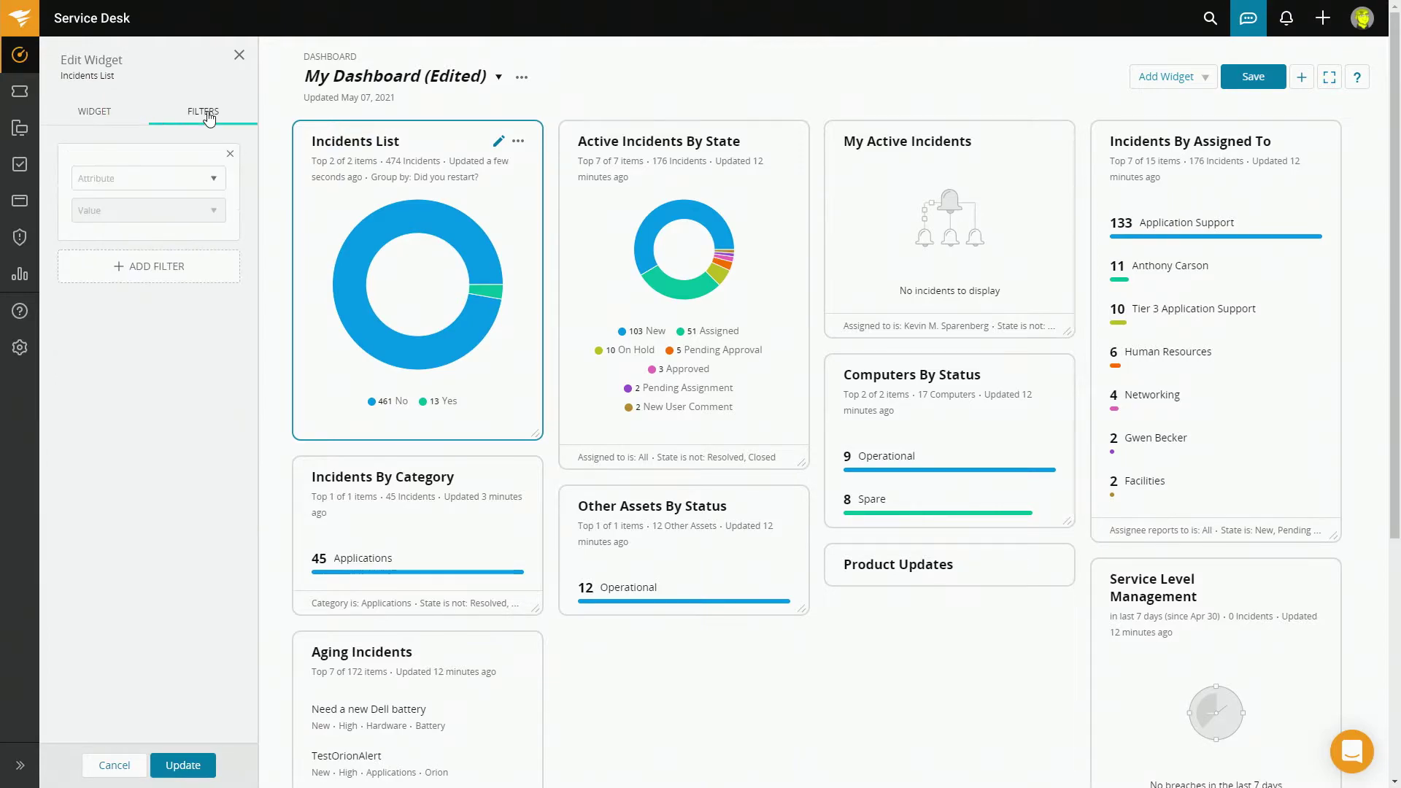
{"action": "left_click", "coordinate": [208, 180]}
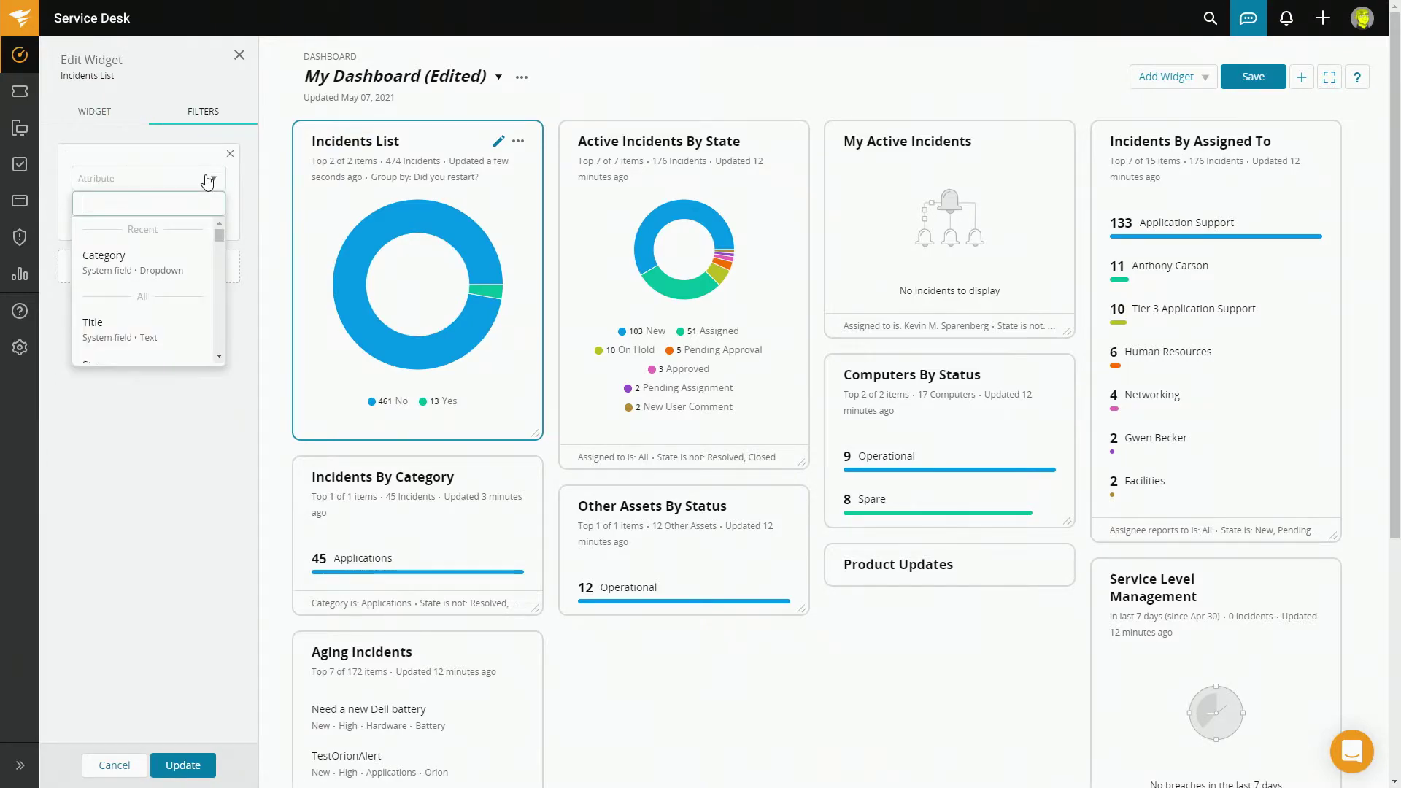
{"action": "left_click", "coordinate": [144, 270]}
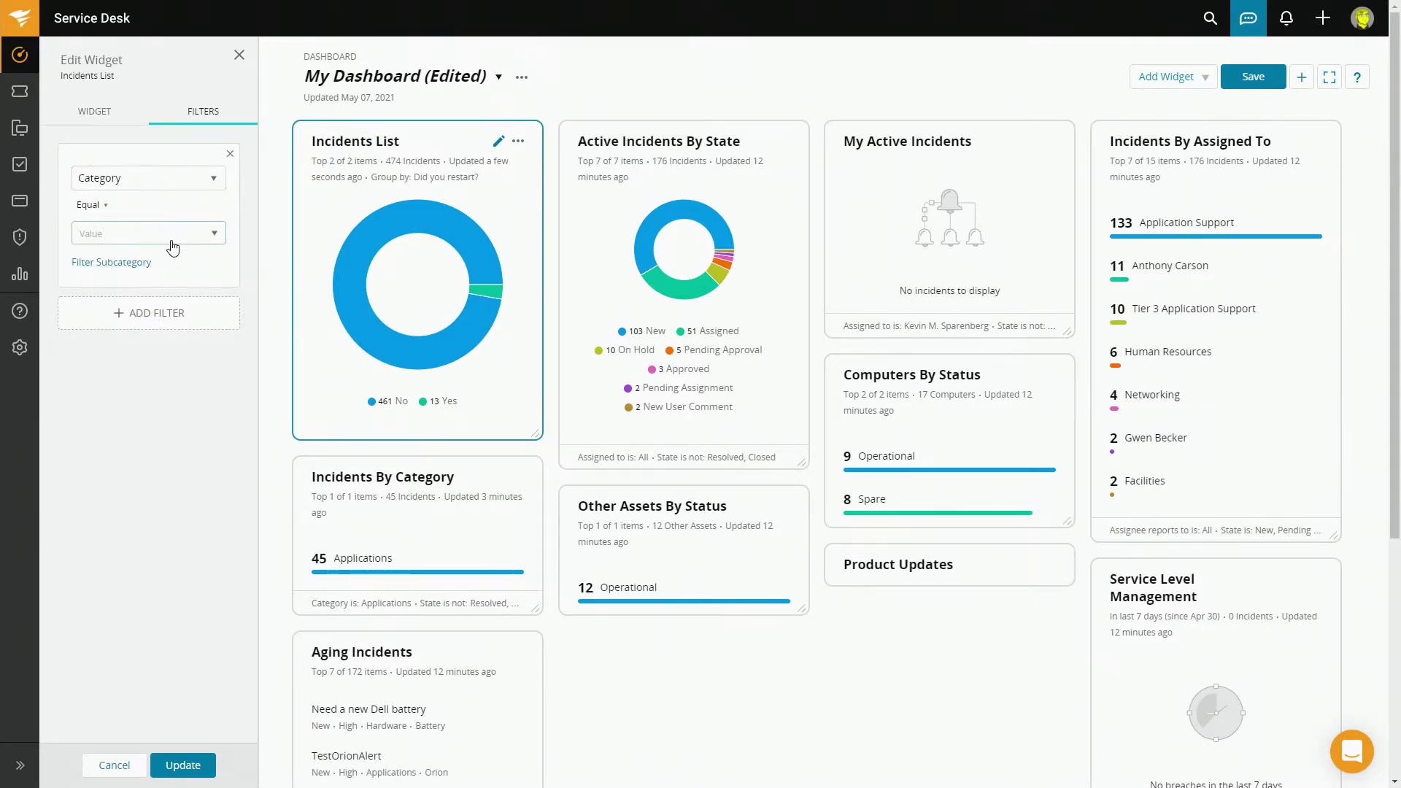
{"action": "left_click", "coordinate": [146, 234]}
{"action": "left_click", "coordinate": [89, 348]}
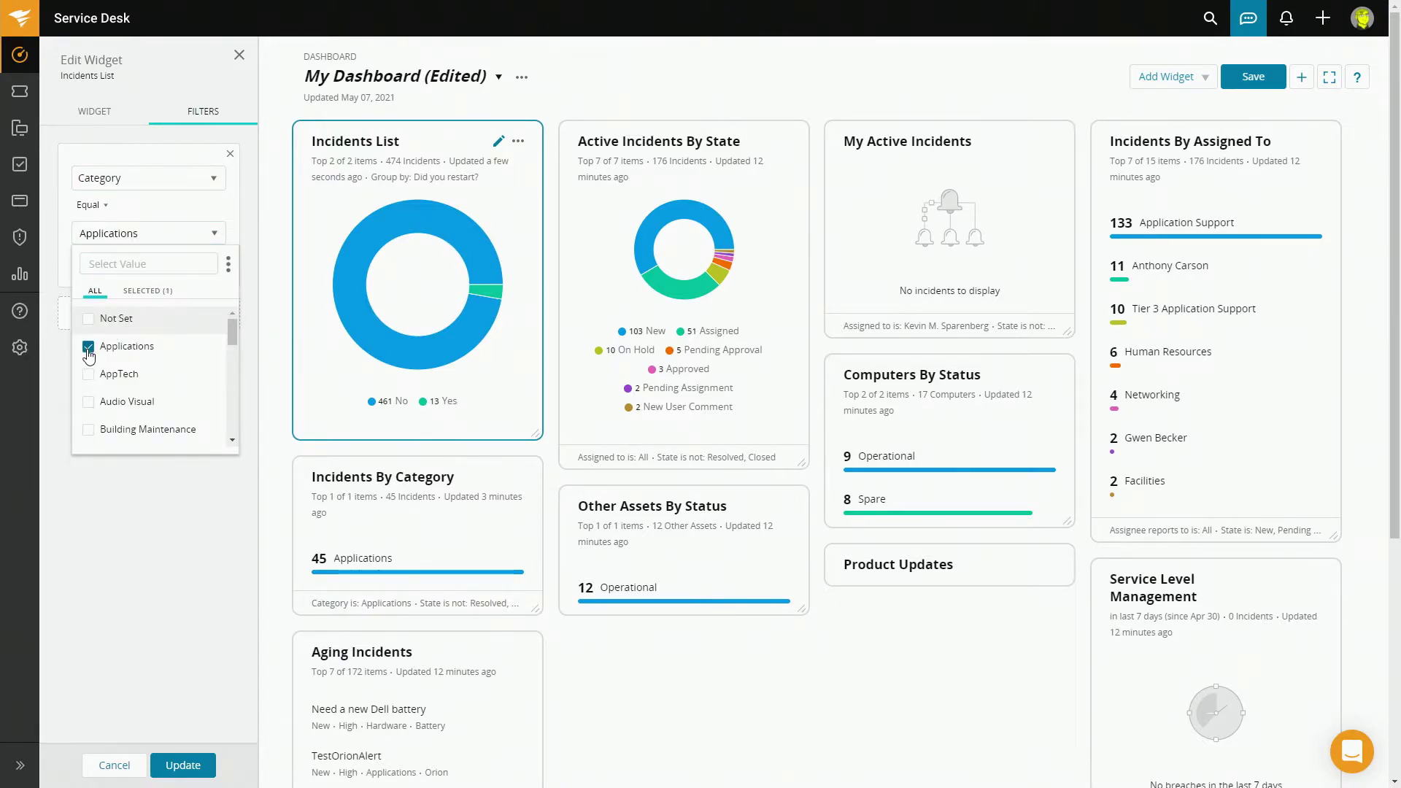
{"action": "left_click", "coordinate": [162, 486]}
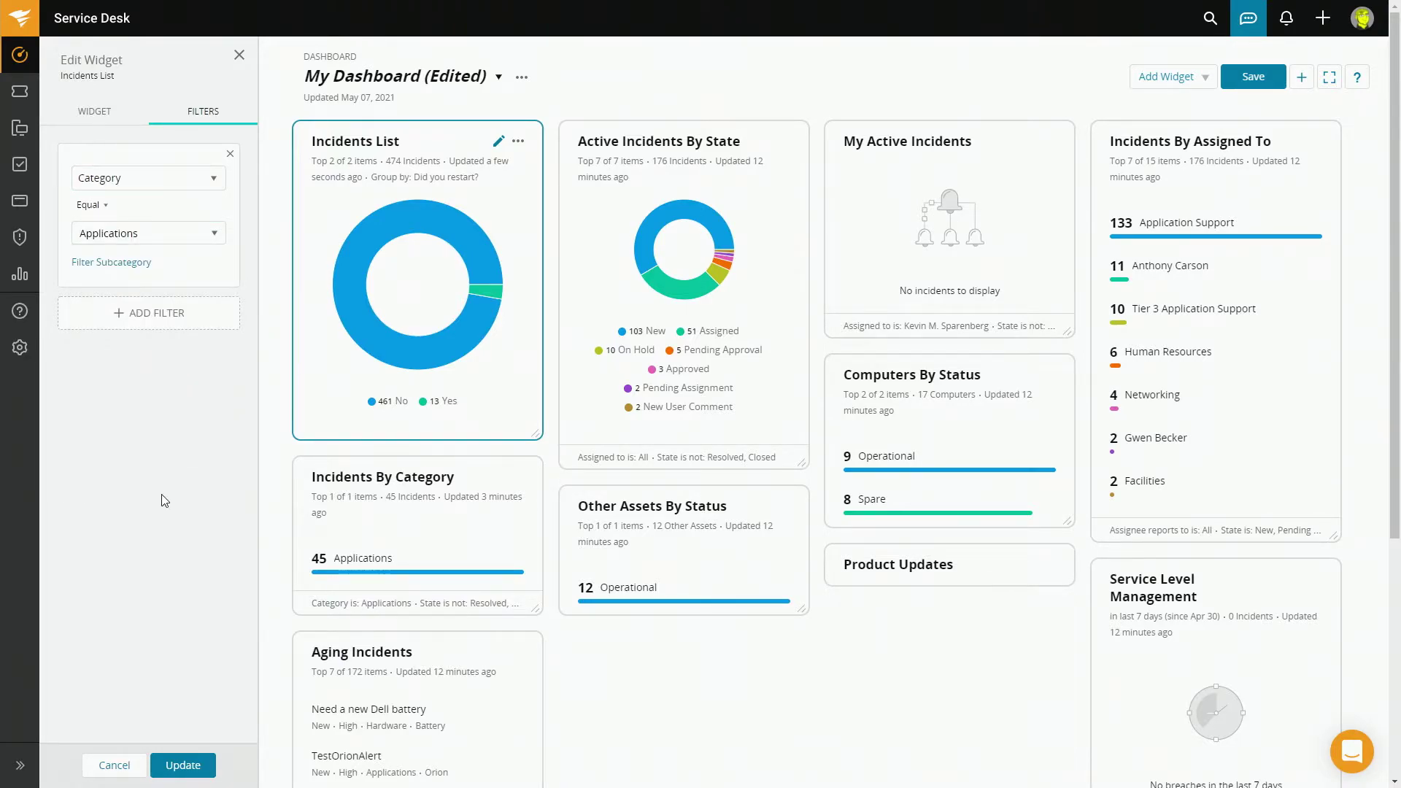
{"action": "left_click", "coordinate": [180, 768]}
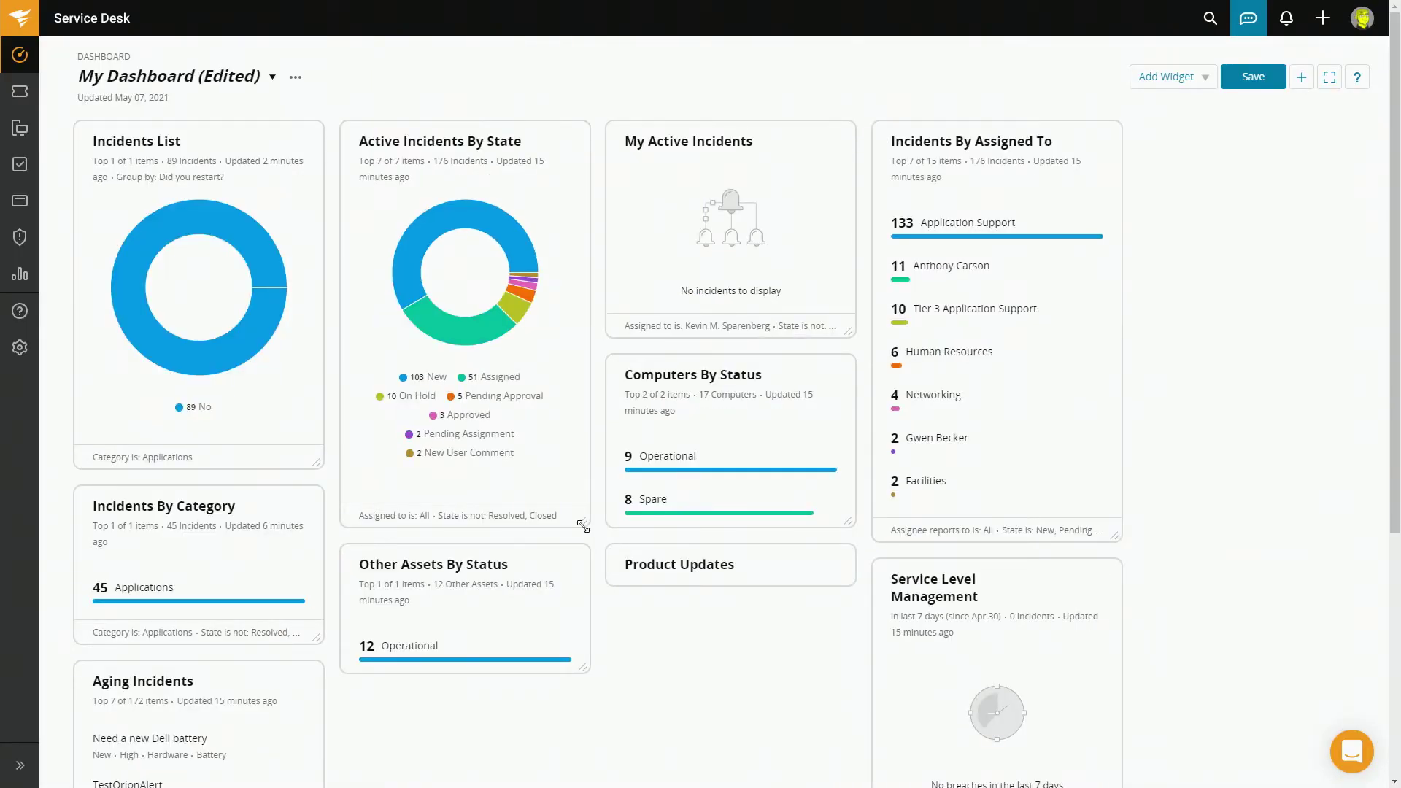
Double the width of Active Incidents By State and move Incidents By Category to the top centre.
{"action": "left_click_drag", "start_coordinate": [583, 526], "coordinate": [850, 444]}
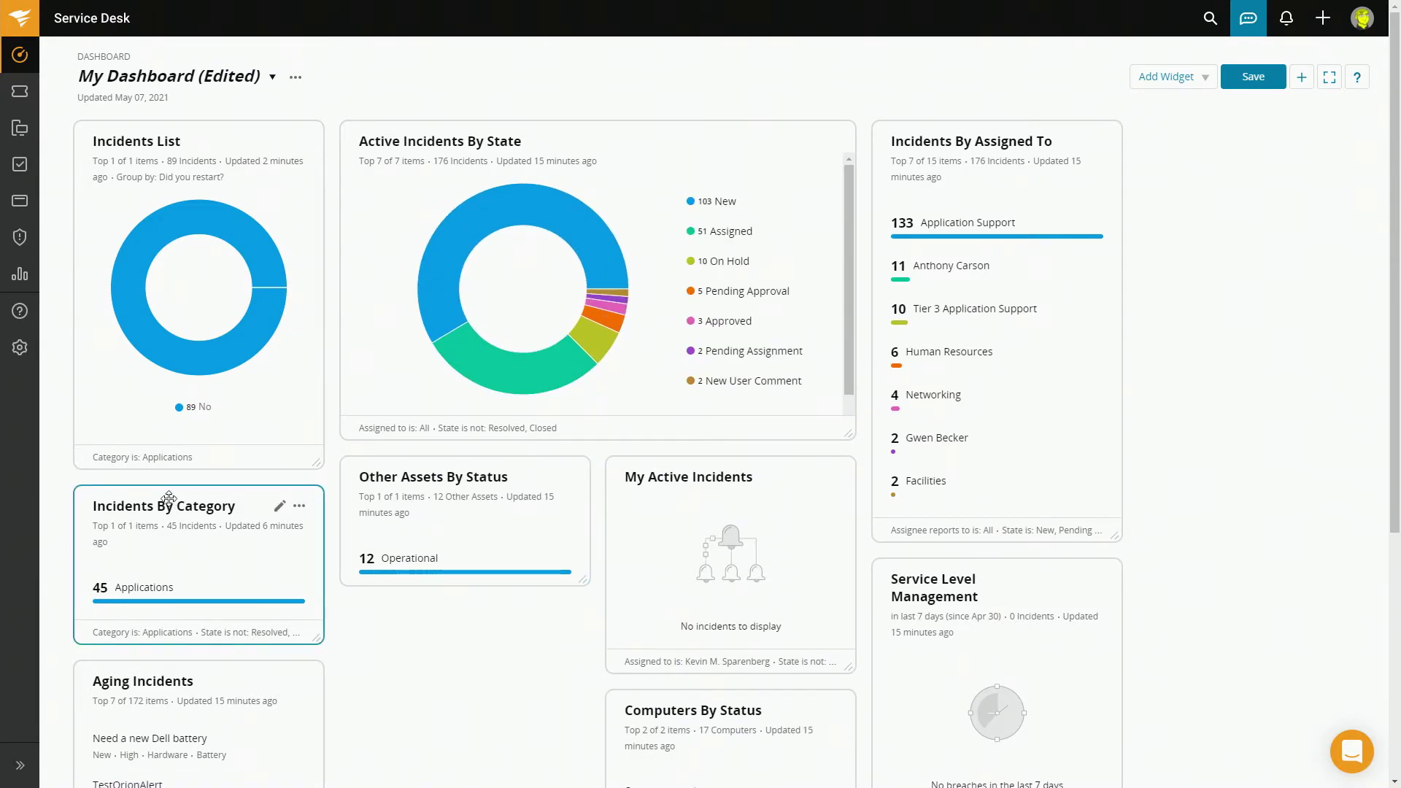
{"action": "left_click_drag", "start_coordinate": [169, 498], "coordinate": [409, 139]}
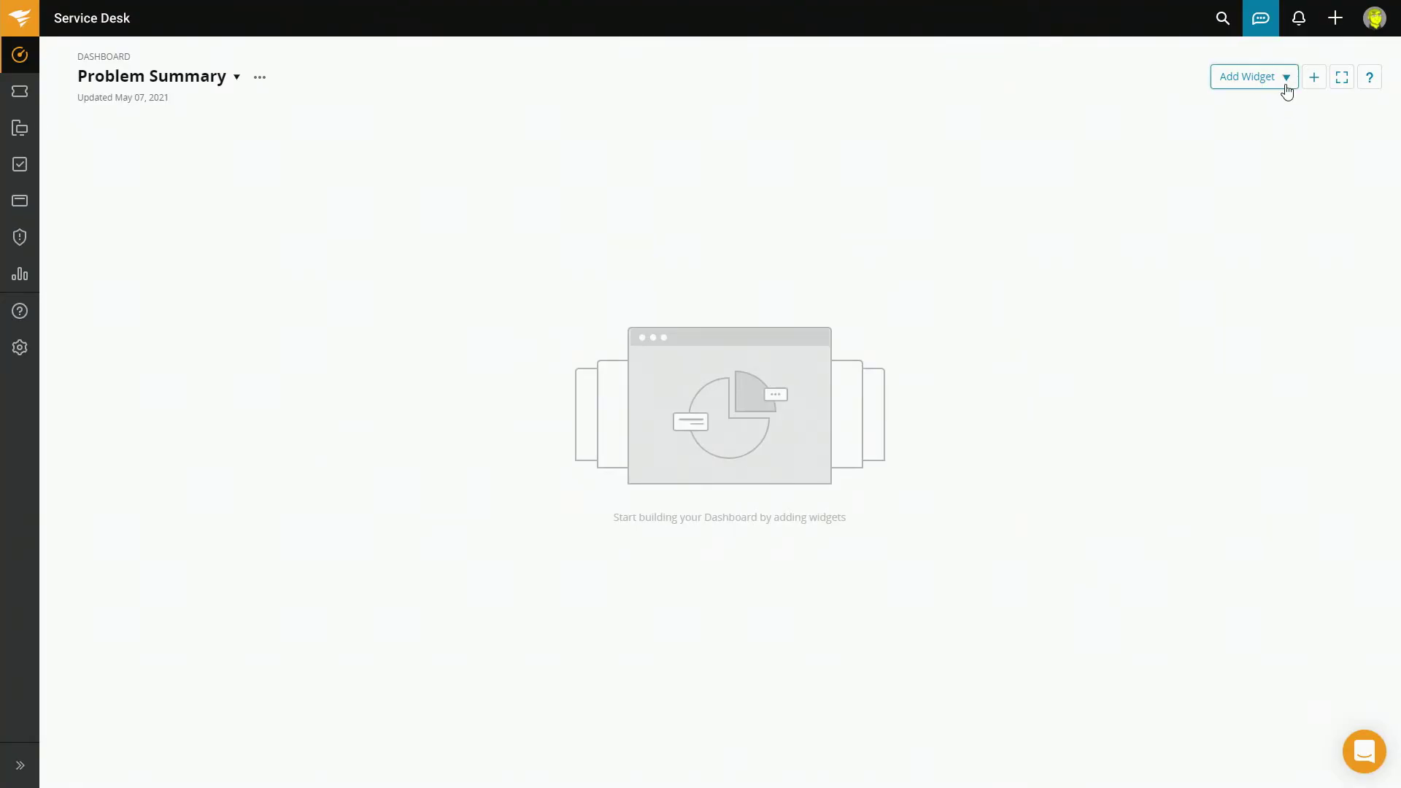
Add the Top Problem Tags, Changes By Creation Date and Top Change Tags widgets.
{"action": "left_click", "coordinate": [1286, 86]}
{"action": "type", "text": "Problem"}
{"action": "left_click", "coordinate": [1144, 172]}
{"action": "left_click", "coordinate": [1225, 80]}
{"action": "type", "text": "change"}
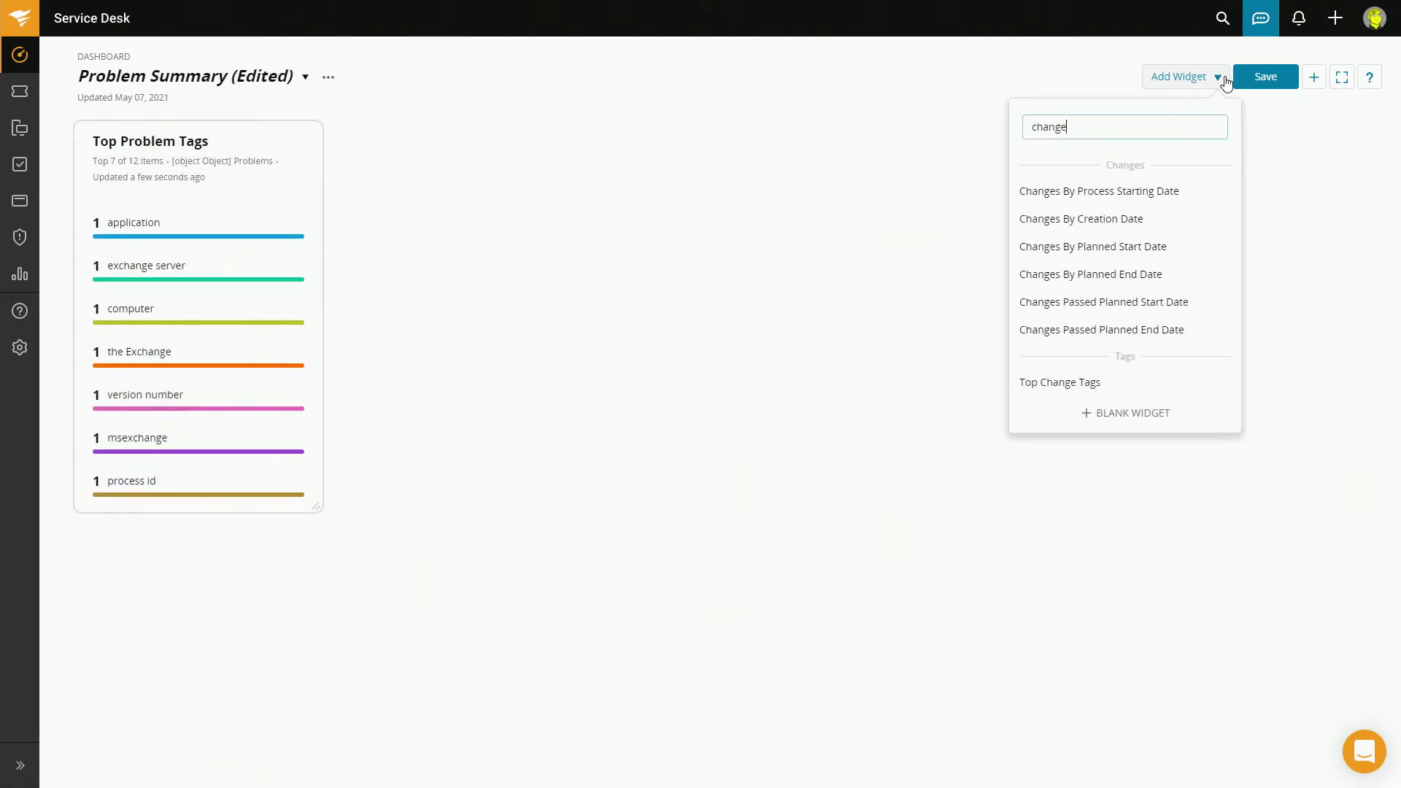
{"action": "left_click", "coordinate": [1107, 220]}
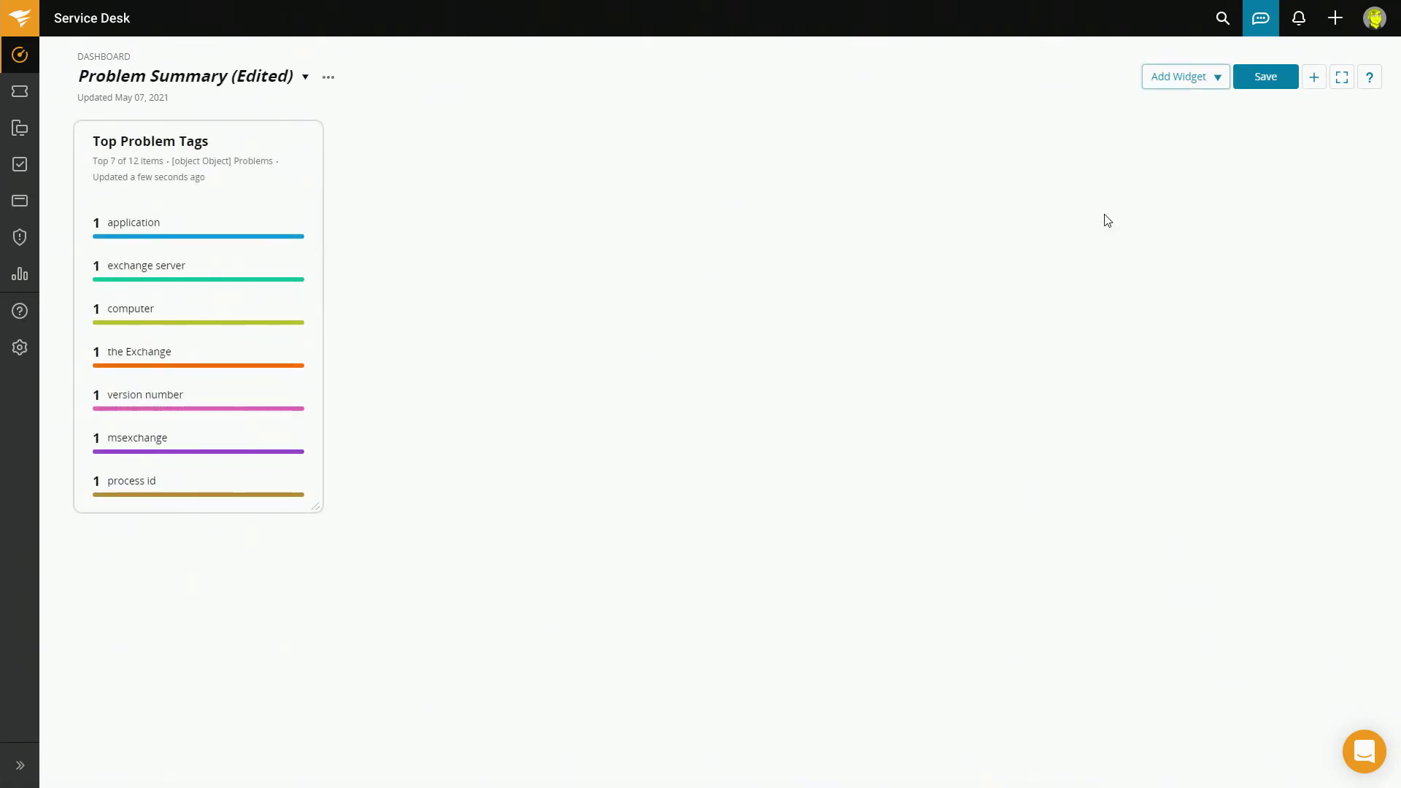
{"action": "left_click", "coordinate": [1218, 80]}
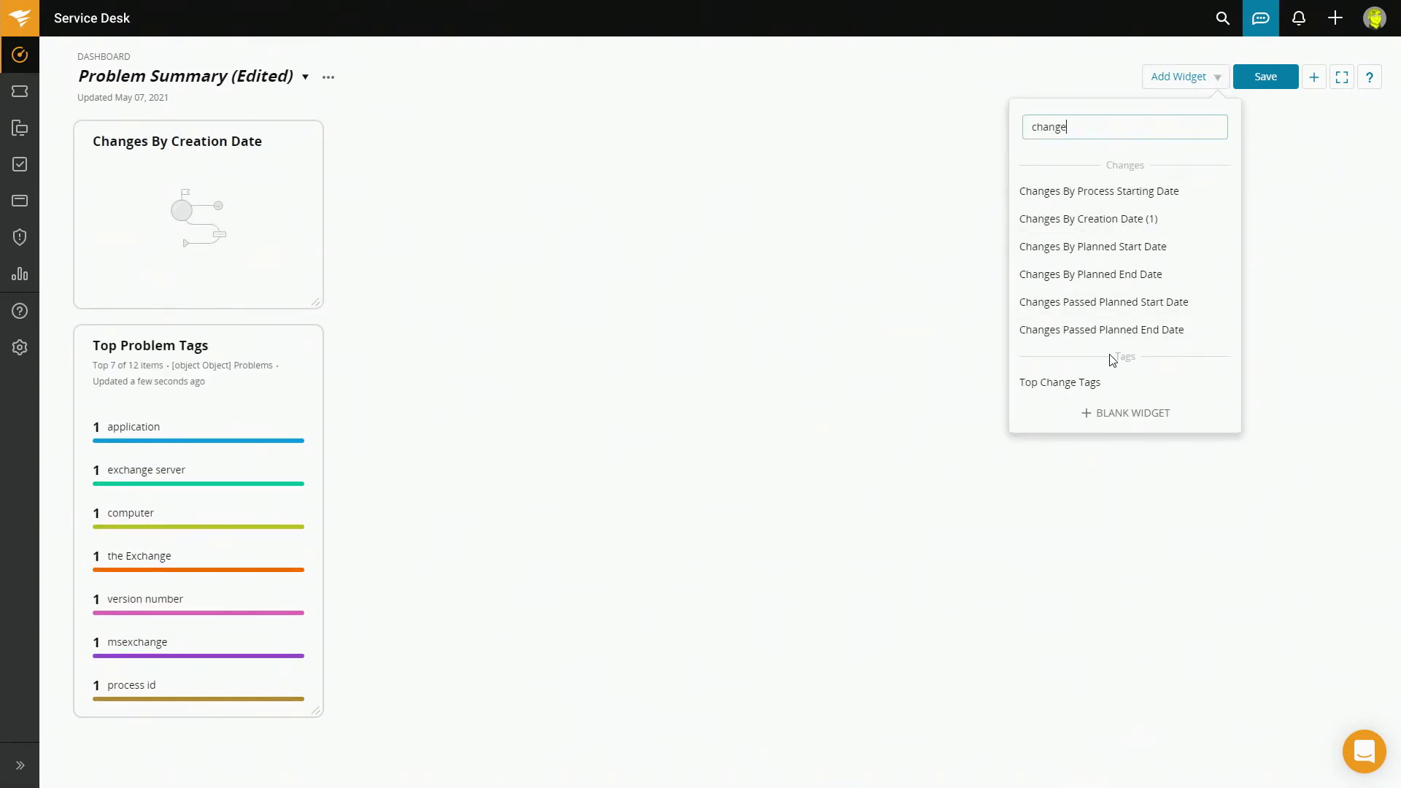
{"action": "left_click", "coordinate": [1098, 385]}
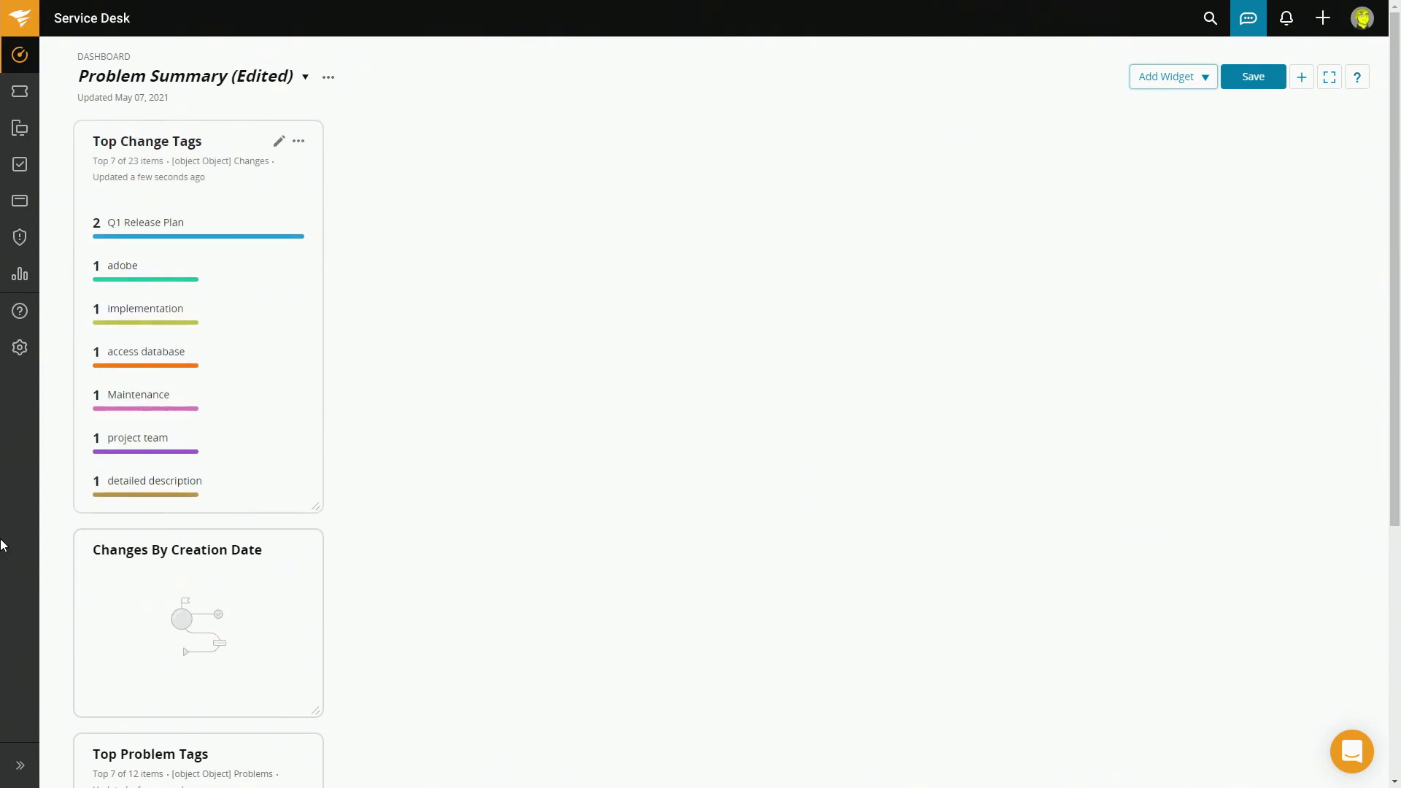
Line up Top Change Tags, Changes By Creation Date and Top Problem Tags in one row and save.
{"action": "left_click_drag", "start_coordinate": [201, 546], "coordinate": [369, 303]}
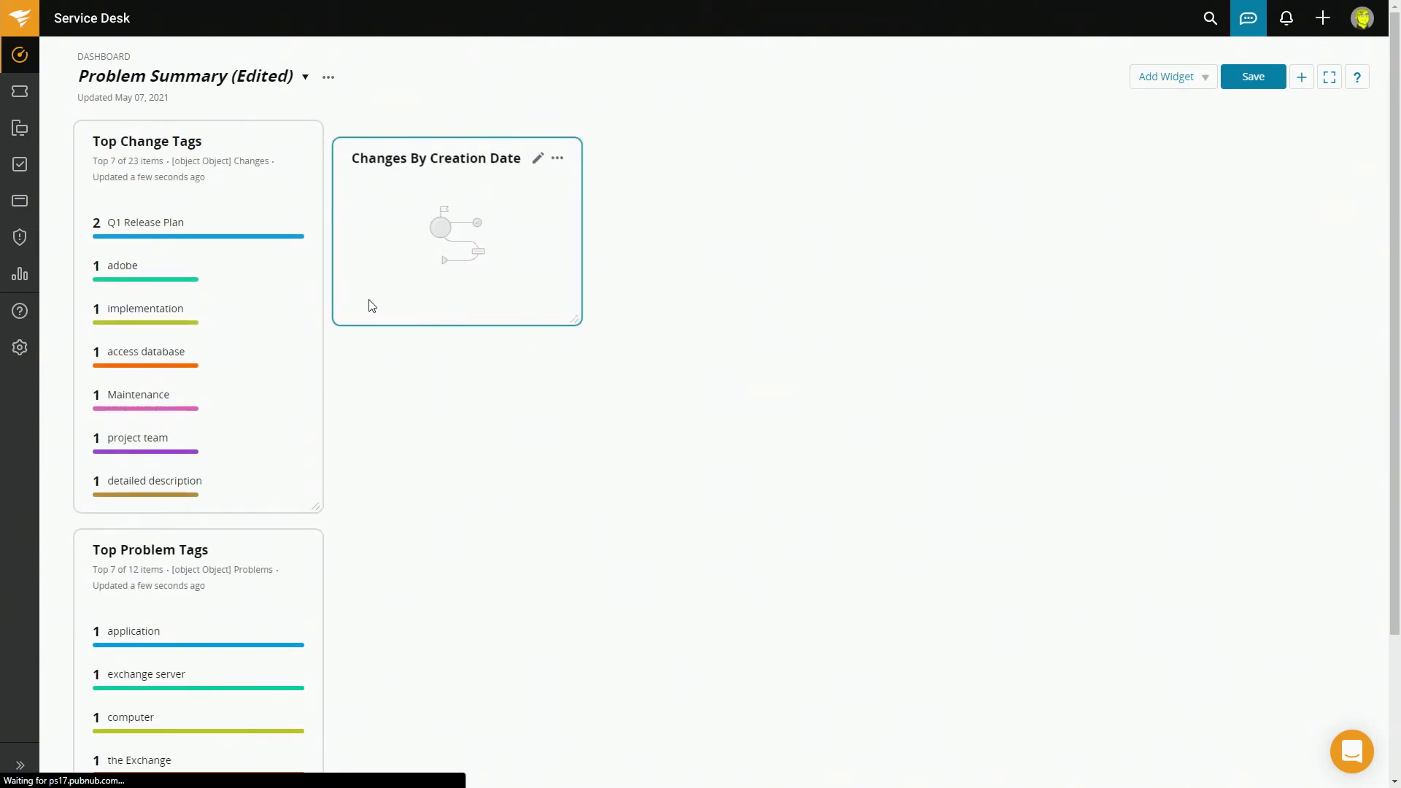
{"action": "left_click_drag", "start_coordinate": [185, 539], "coordinate": [745, 164]}
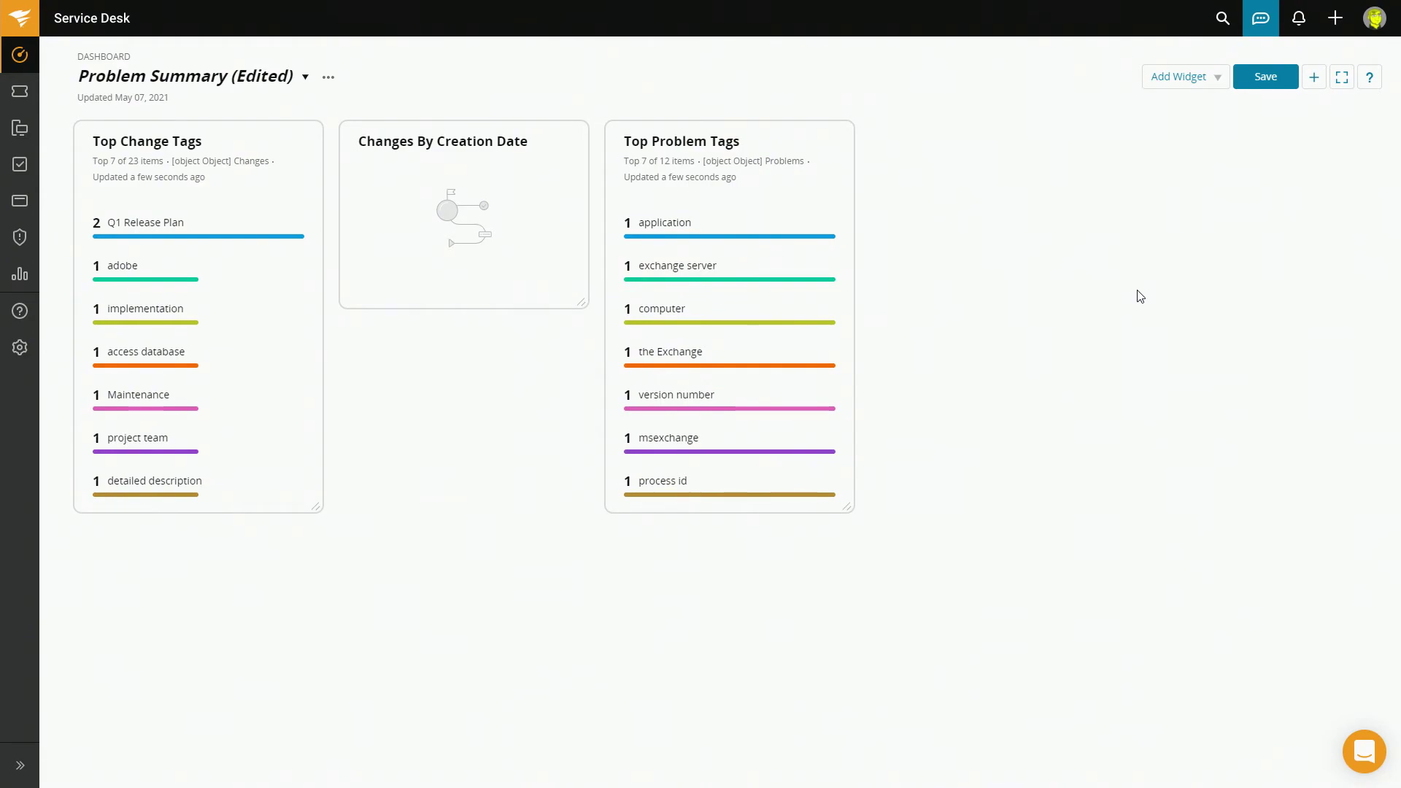
{"action": "left_click", "coordinate": [1265, 78]}
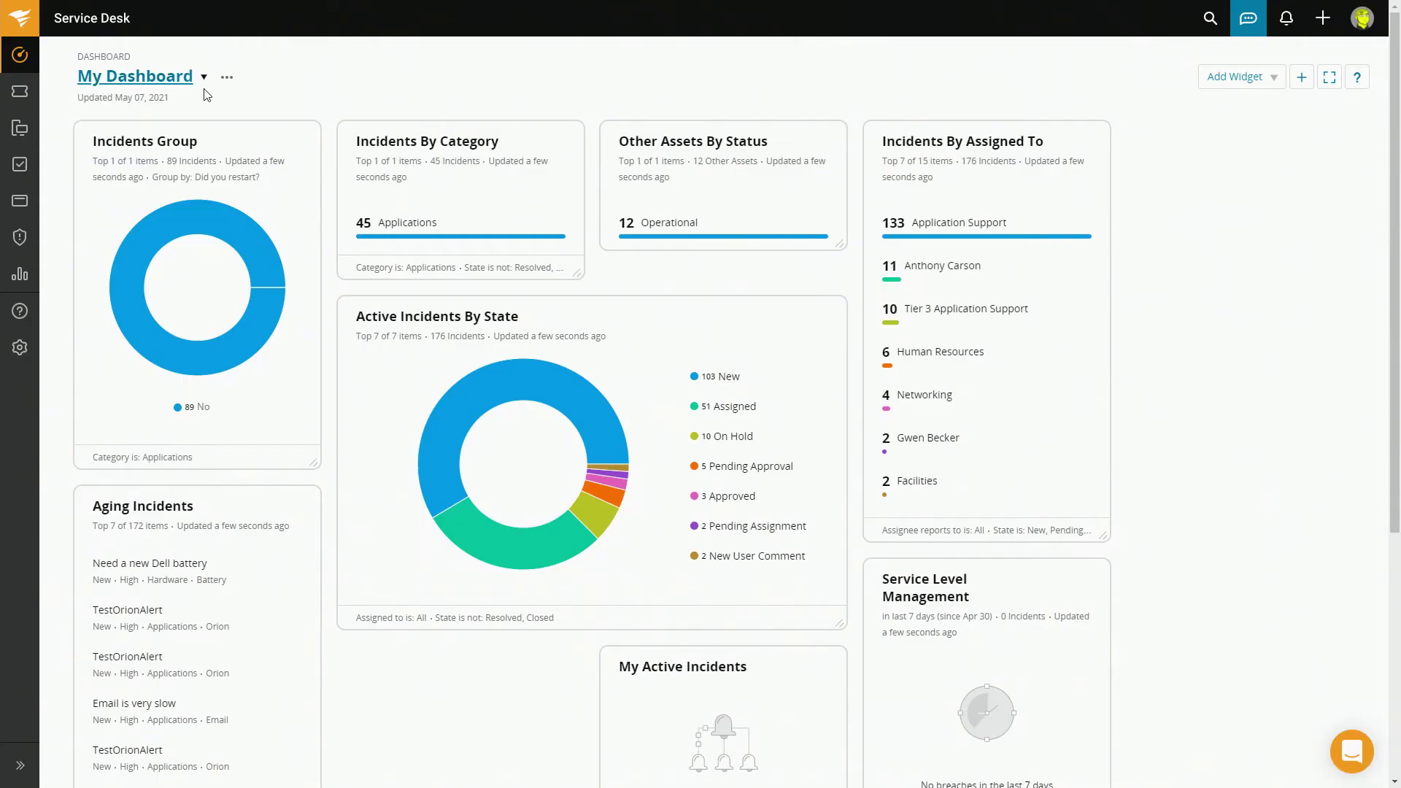
{"action": "left_click", "coordinate": [227, 79]}
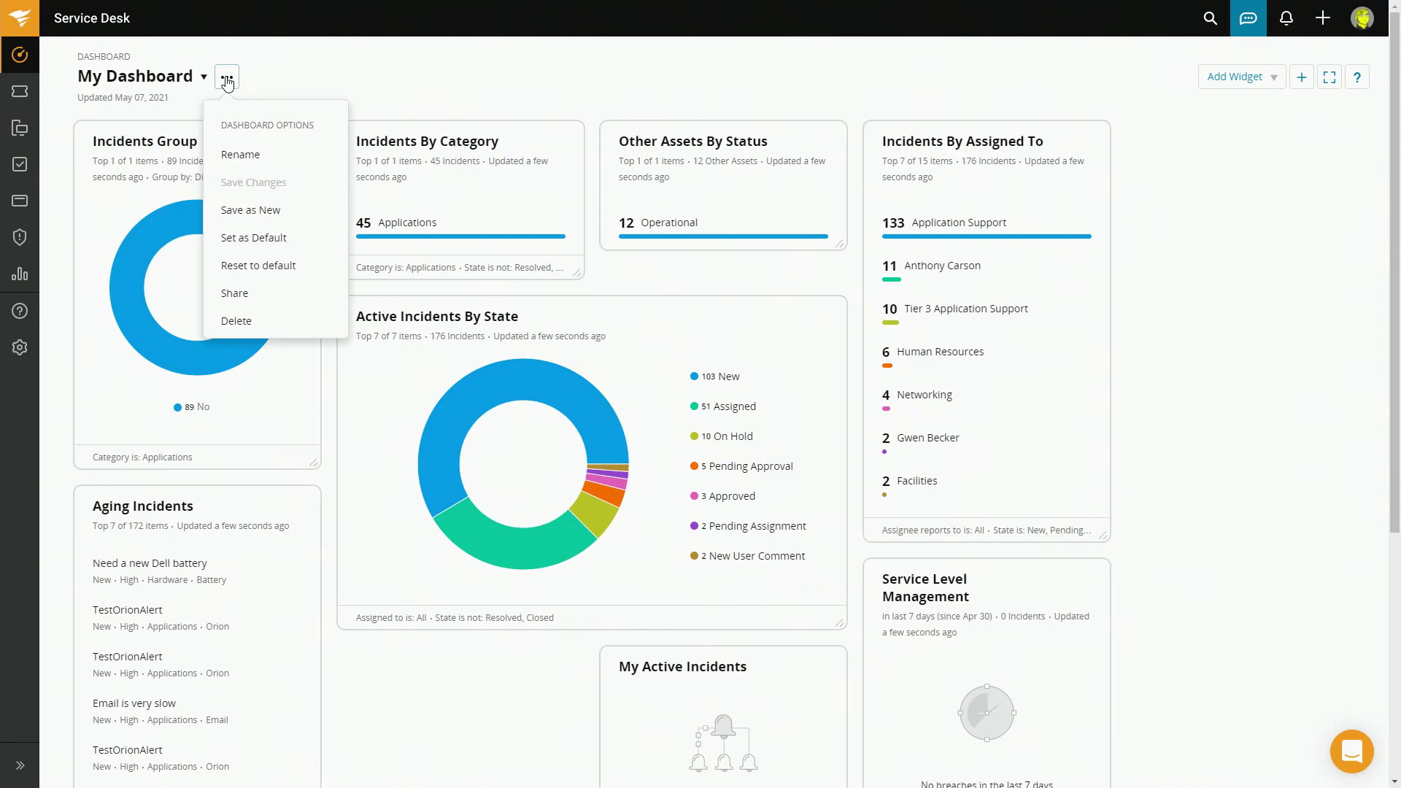
Share My Dashboard with a service agent found by searching their surname.
{"action": "left_click", "coordinate": [229, 294]}
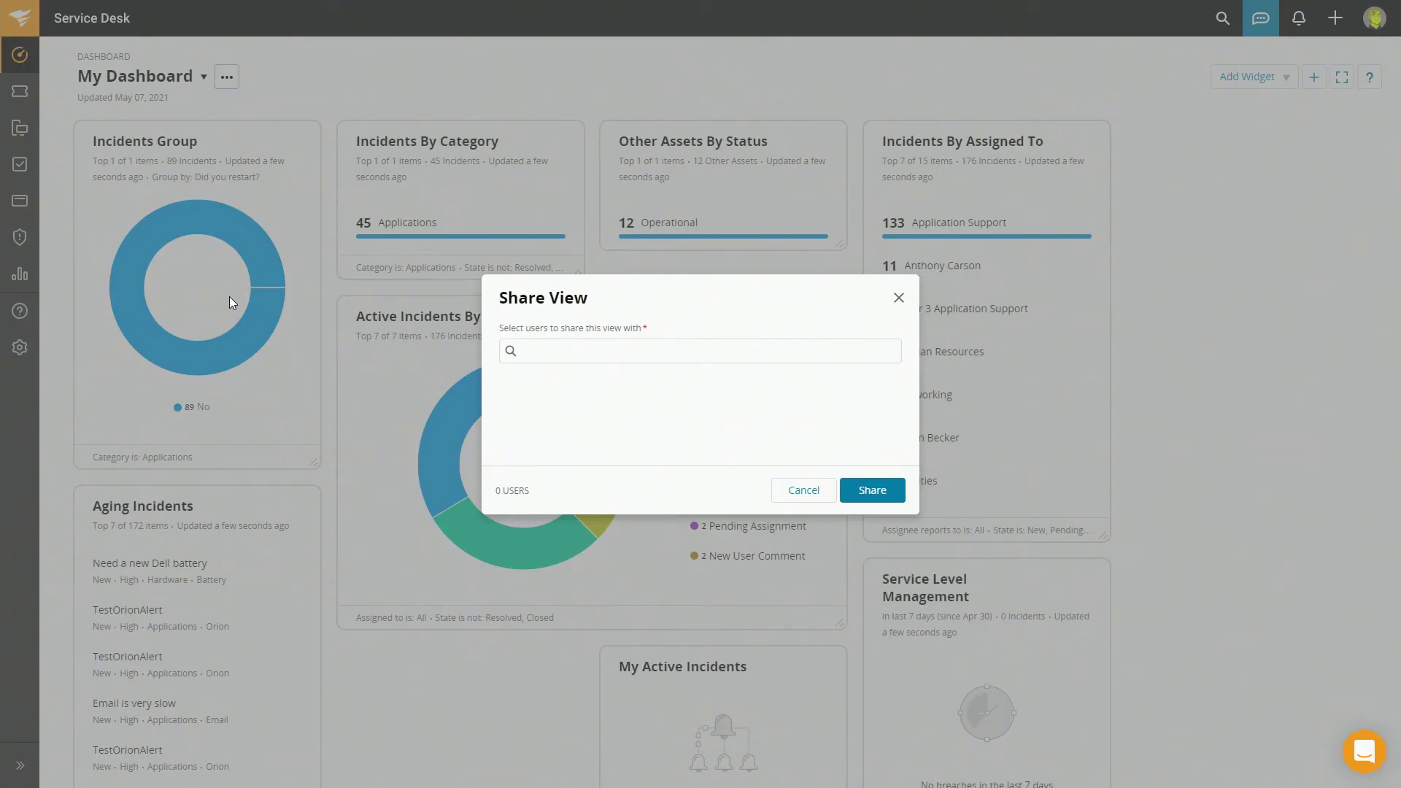
{"action": "left_click", "coordinate": [698, 353]}
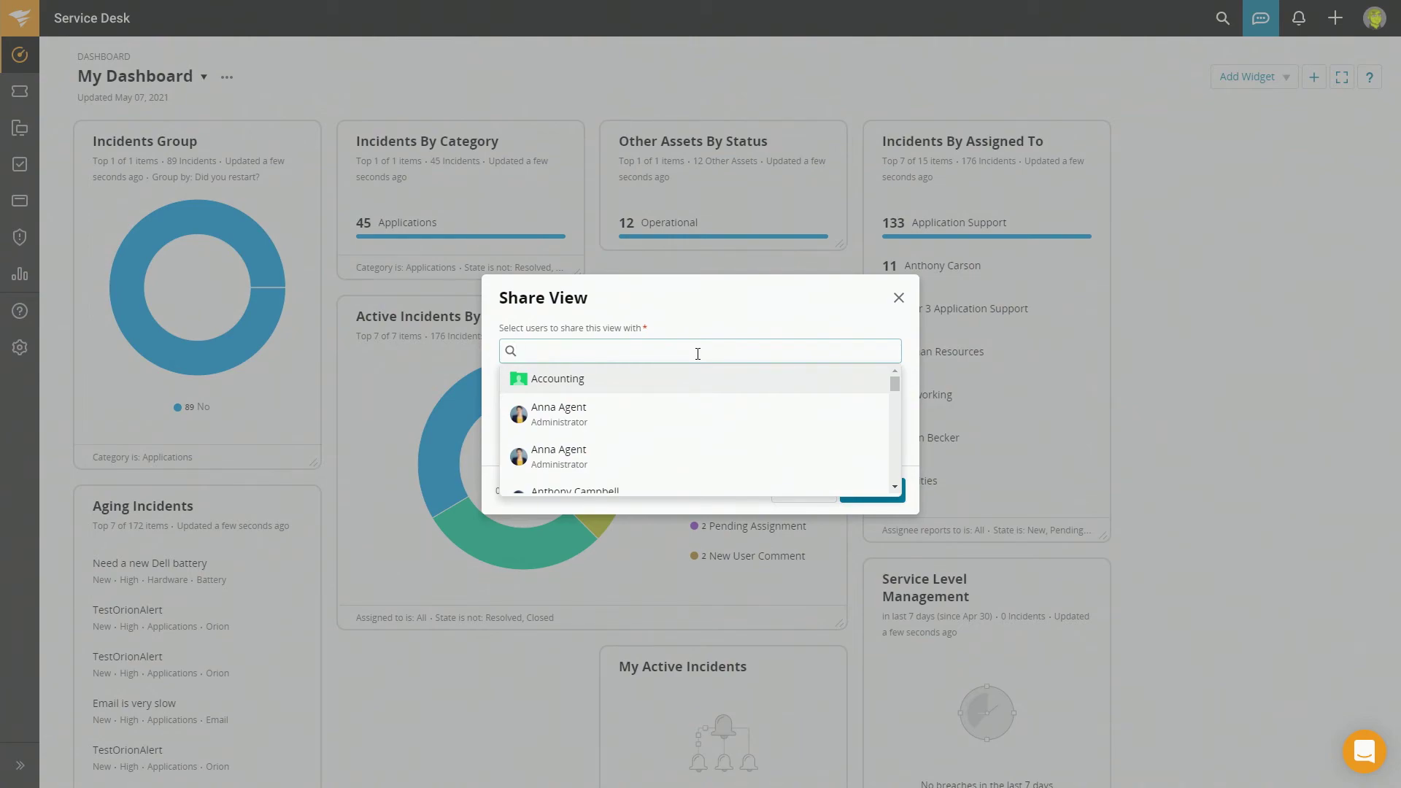
{"action": "type", "text": "smith"}
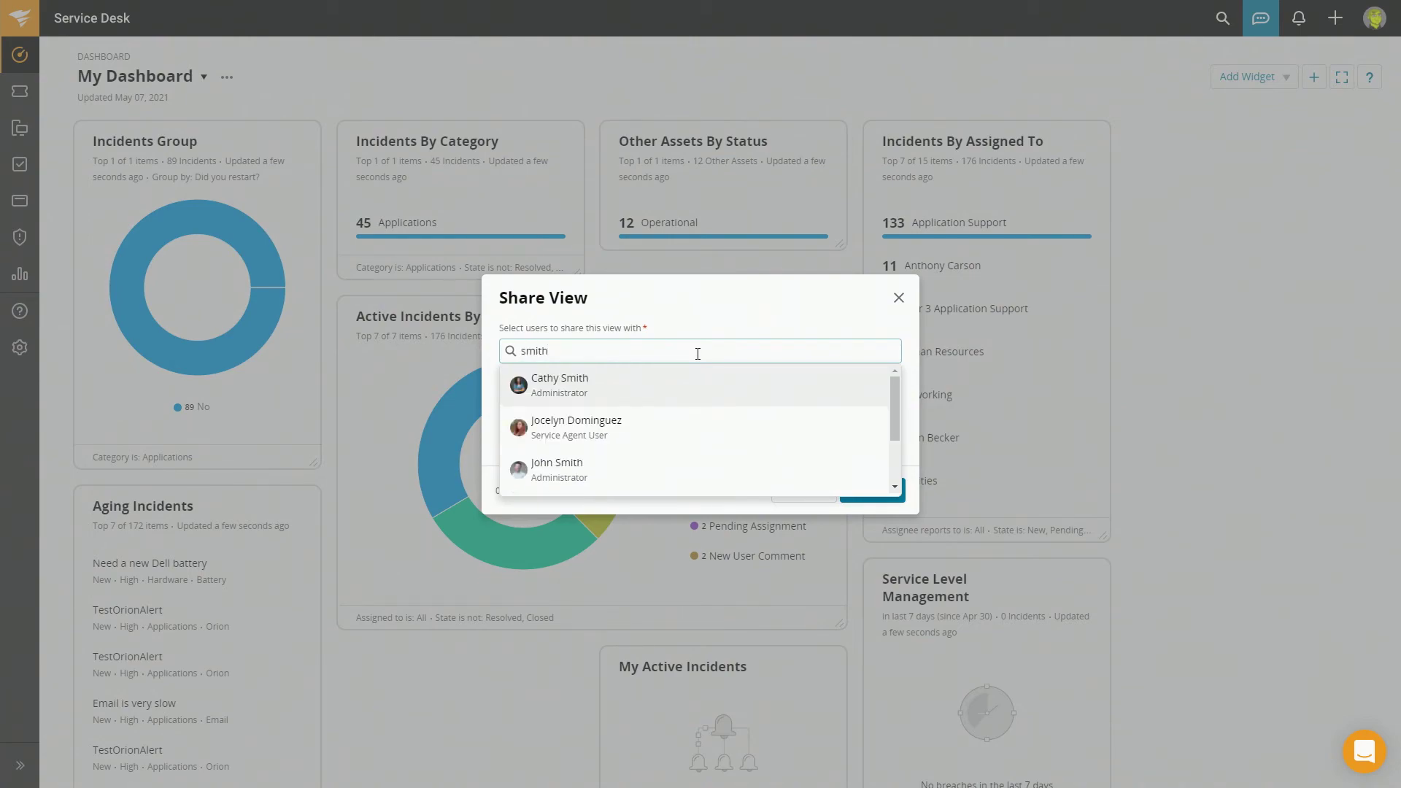
{"action": "left_click", "coordinate": [604, 431]}
{"action": "left_click", "coordinate": [592, 351]}
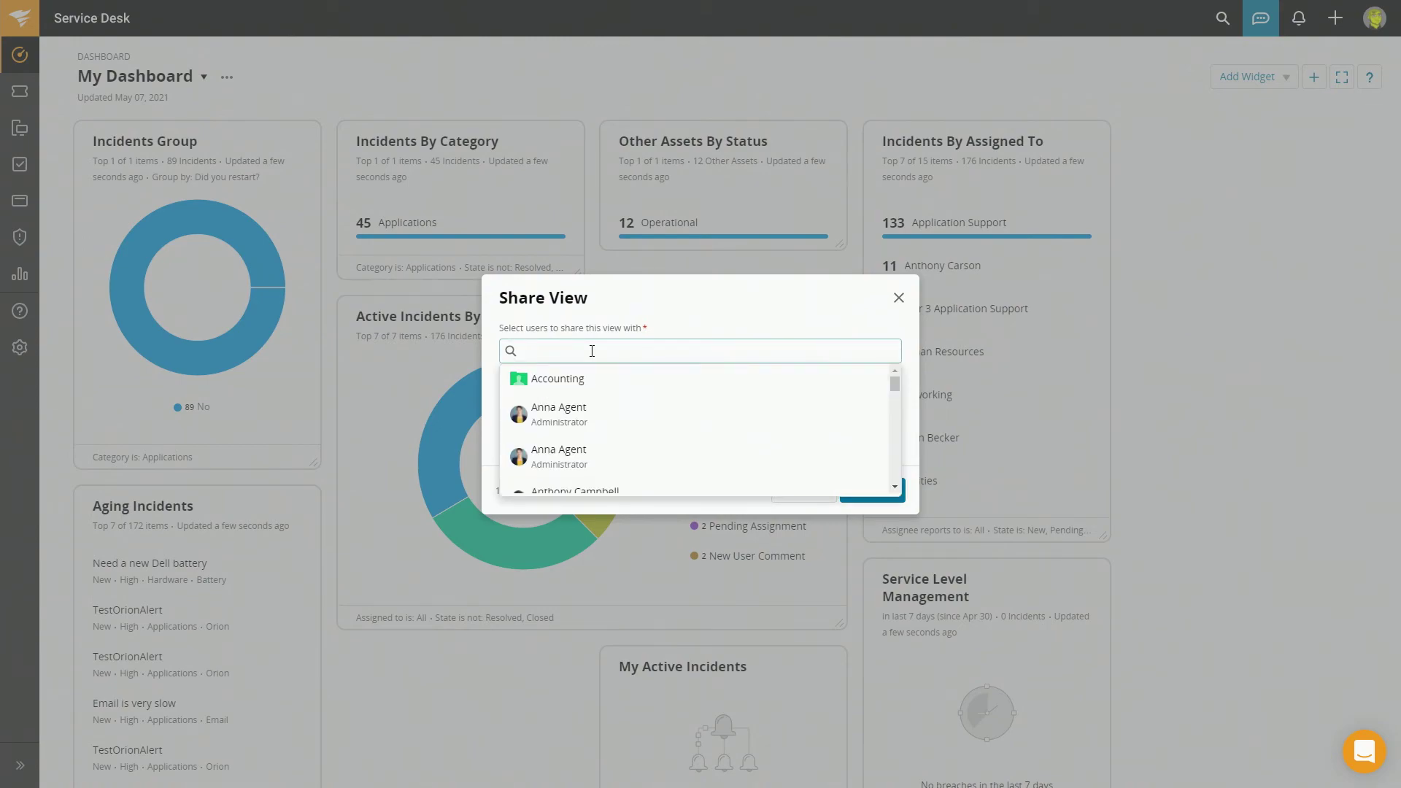
{"action": "left_click", "coordinate": [885, 499]}
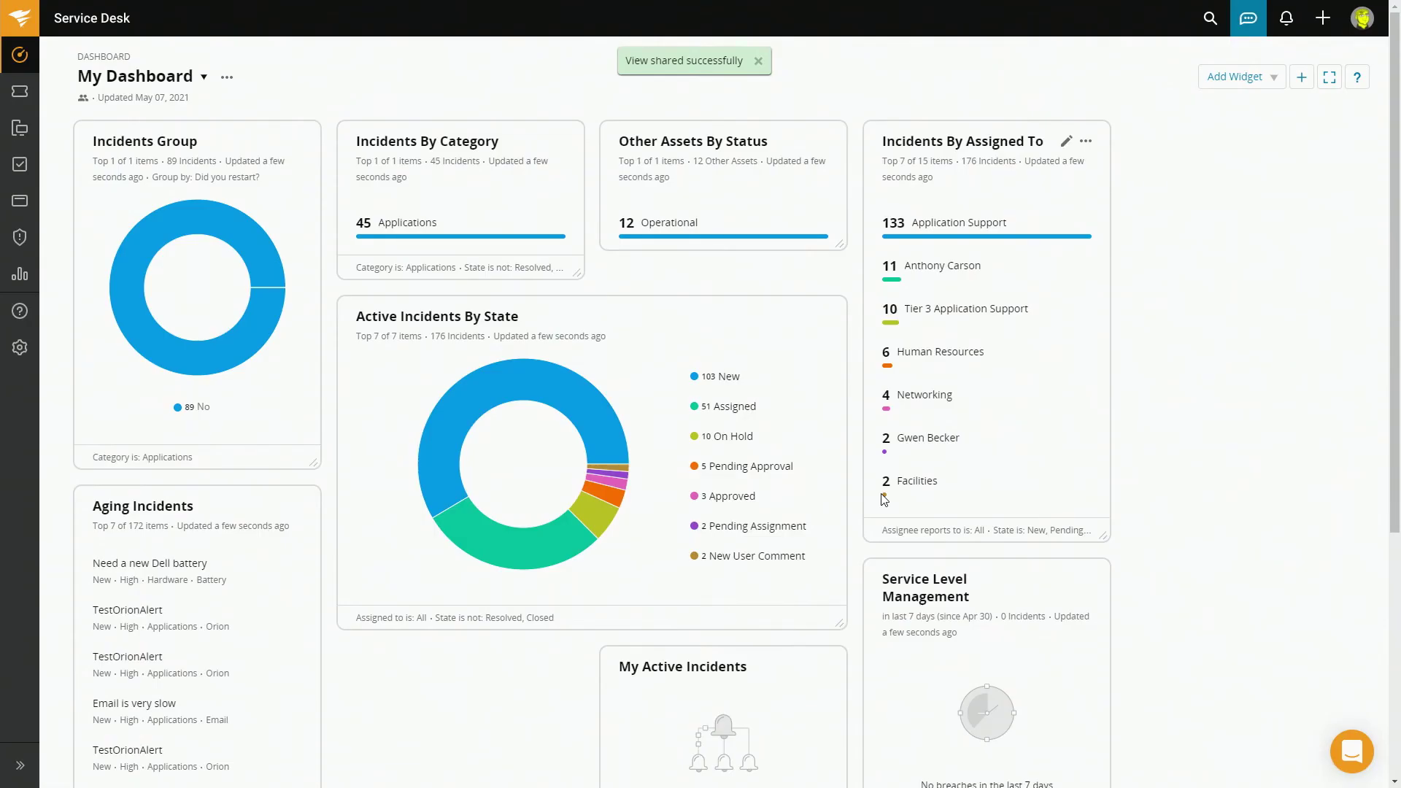